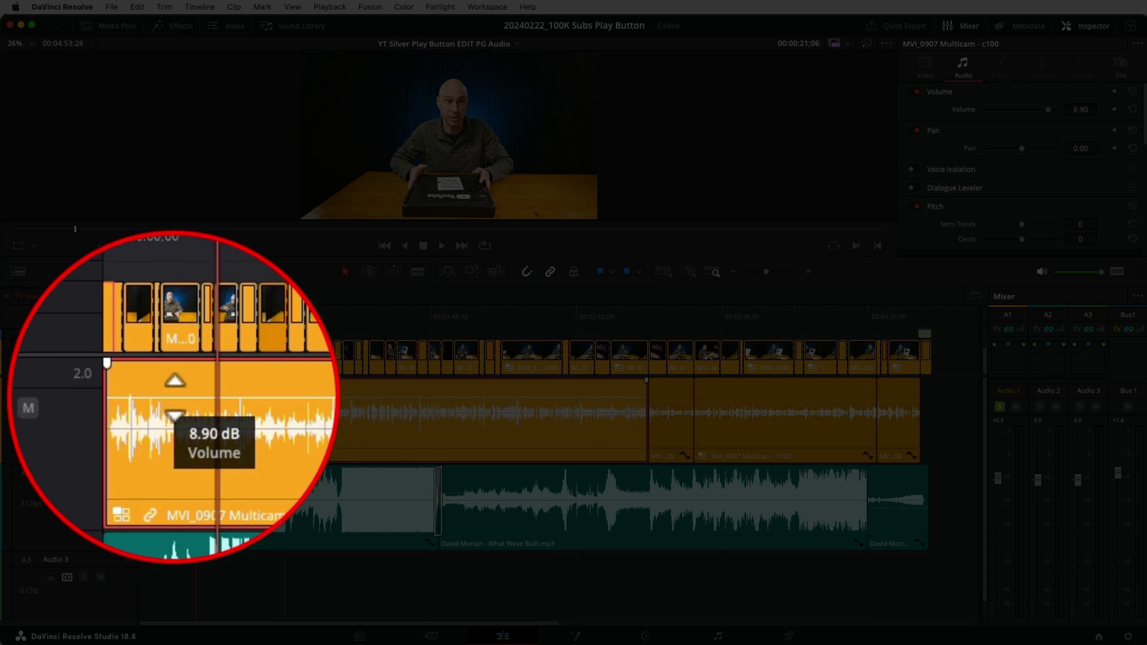
# Lengthen the fade-in at the start of the Red City Hero music clip on Audio 2
pyautogui.moveTo(162, 477); pyautogui.dragTo(359, 474)
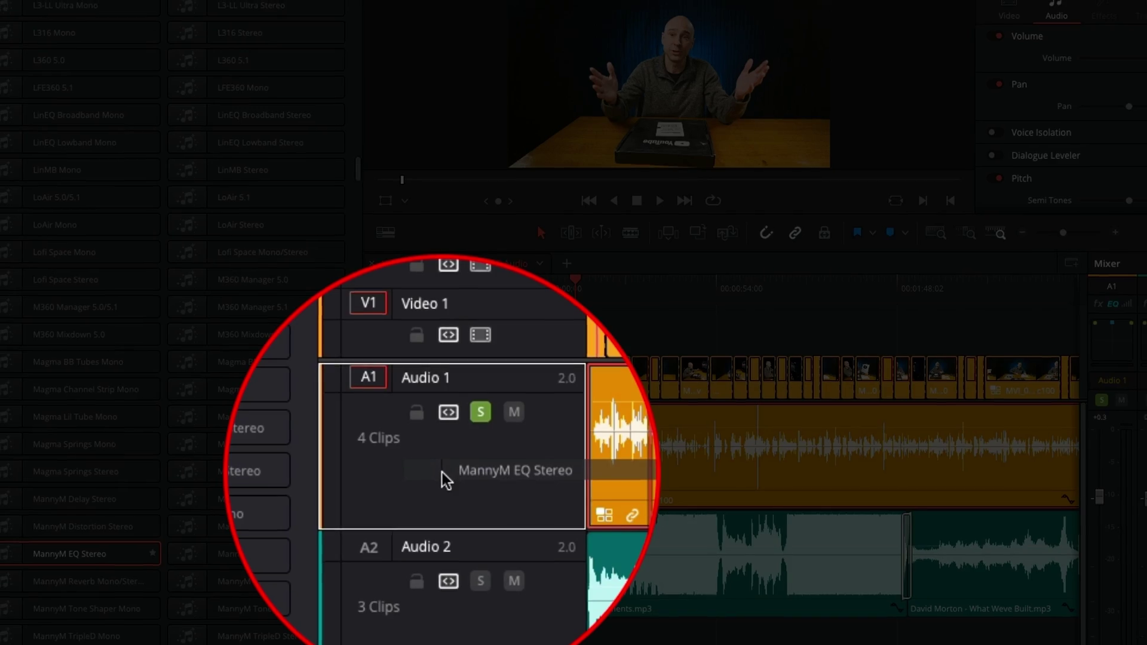
pyautogui.moveTo(442, 472); pyautogui.dragTo(451, 461)
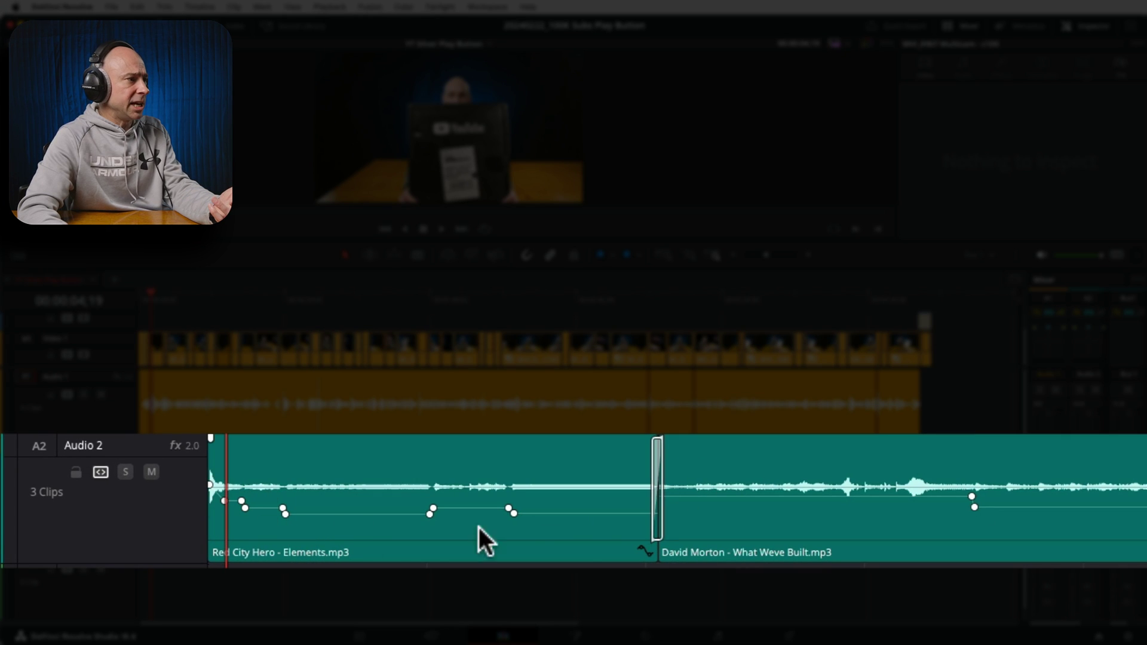
# Select the Red City Hero clip, then in Fairlight select the Audio 1 dialogue clip and Audio 2 track
pyautogui.click(346, 529)
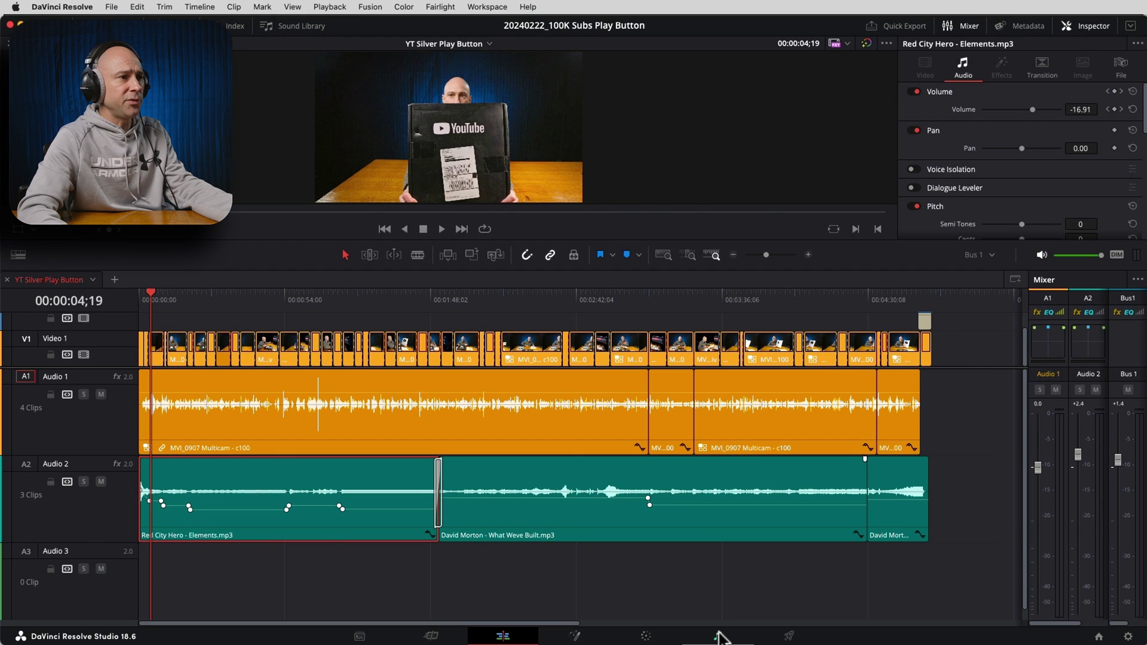
pyautogui.click(719, 636)
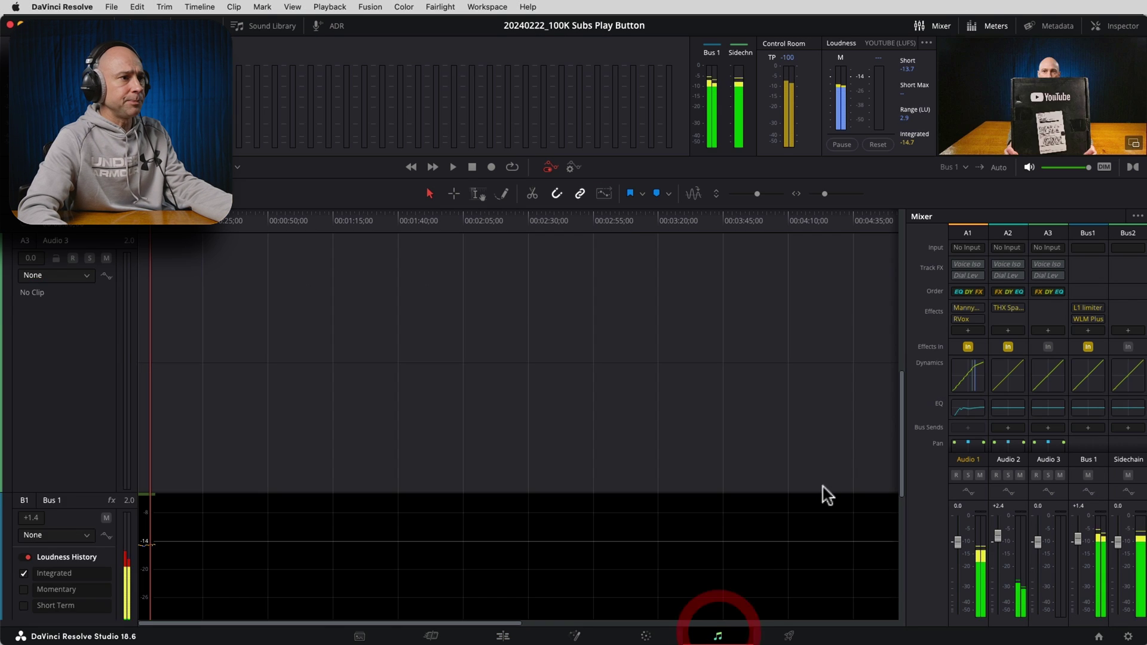
pyautogui.click(83, 282)
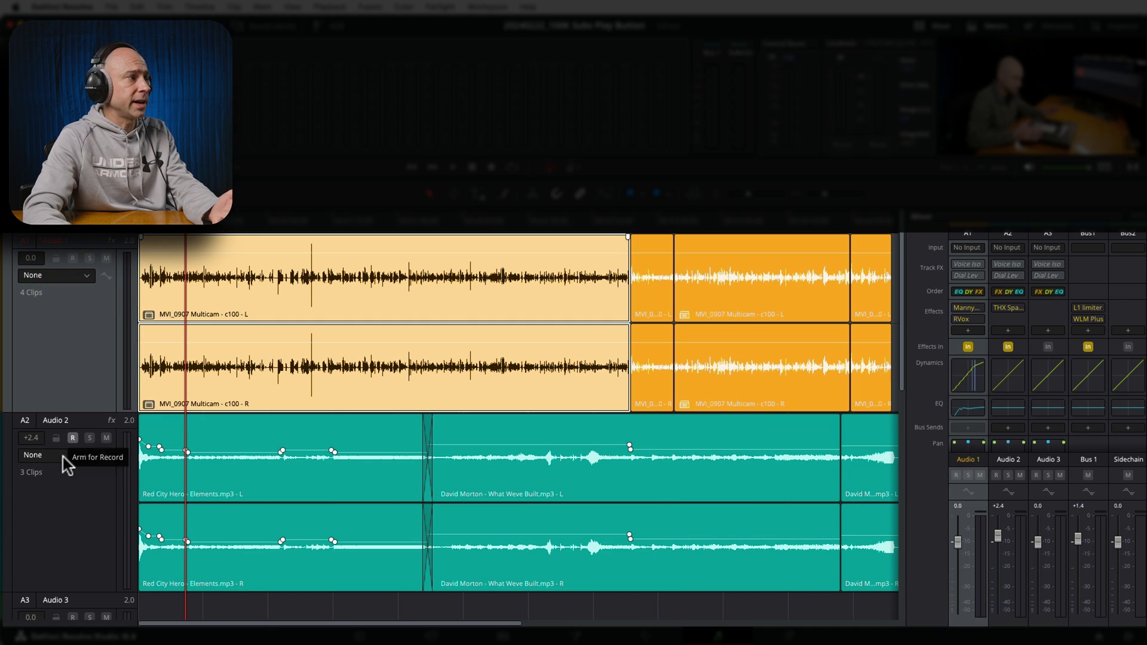
pyautogui.click(70, 521)
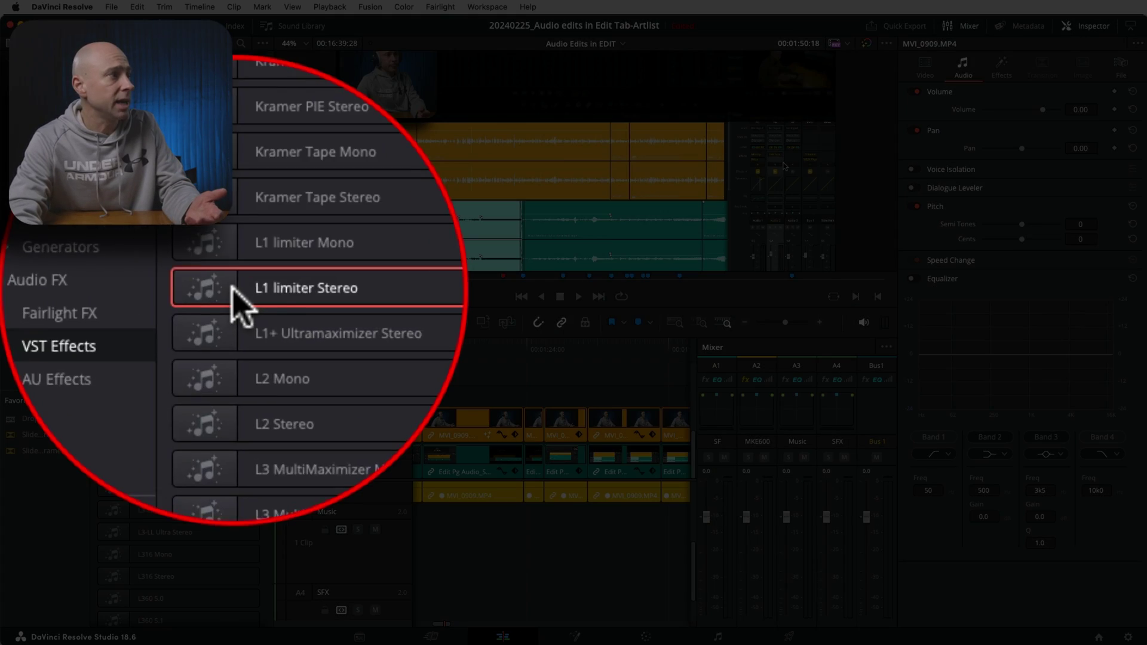
# Add L1 limiter Stereo to Bus 1 with threshold about -5.7 and out ceiling -1.1
pyautogui.moveTo(129, 292); pyautogui.dragTo(870, 411)
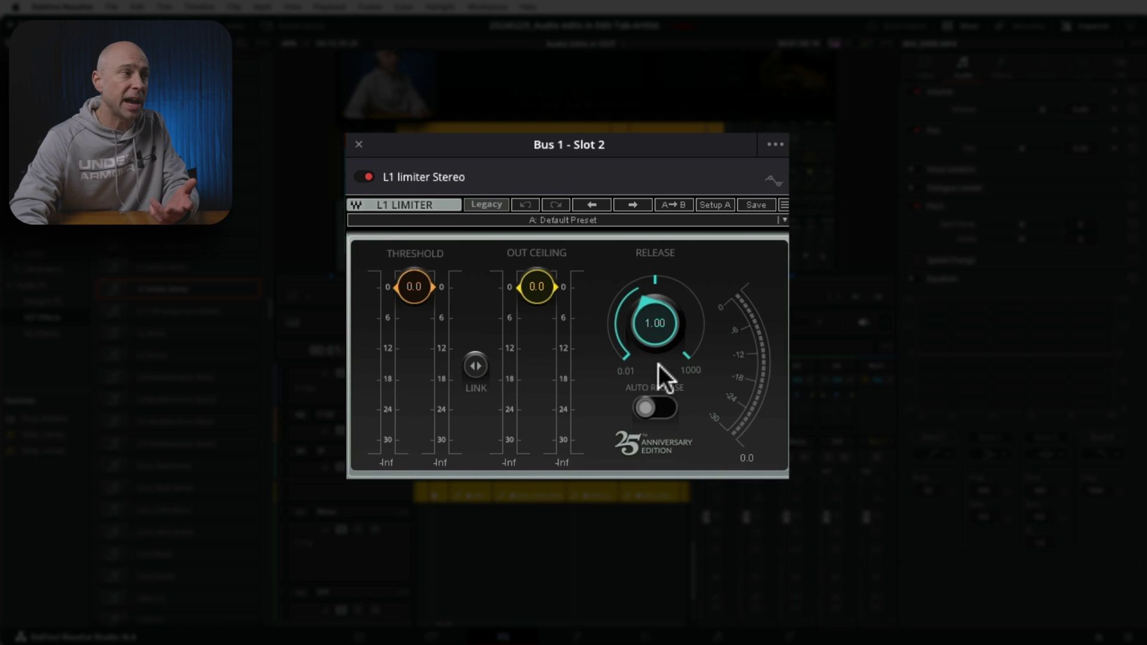
pyautogui.moveTo(534, 308); pyautogui.dragTo(533, 313)
pyautogui.moveTo(414, 287); pyautogui.dragTo(414, 315)
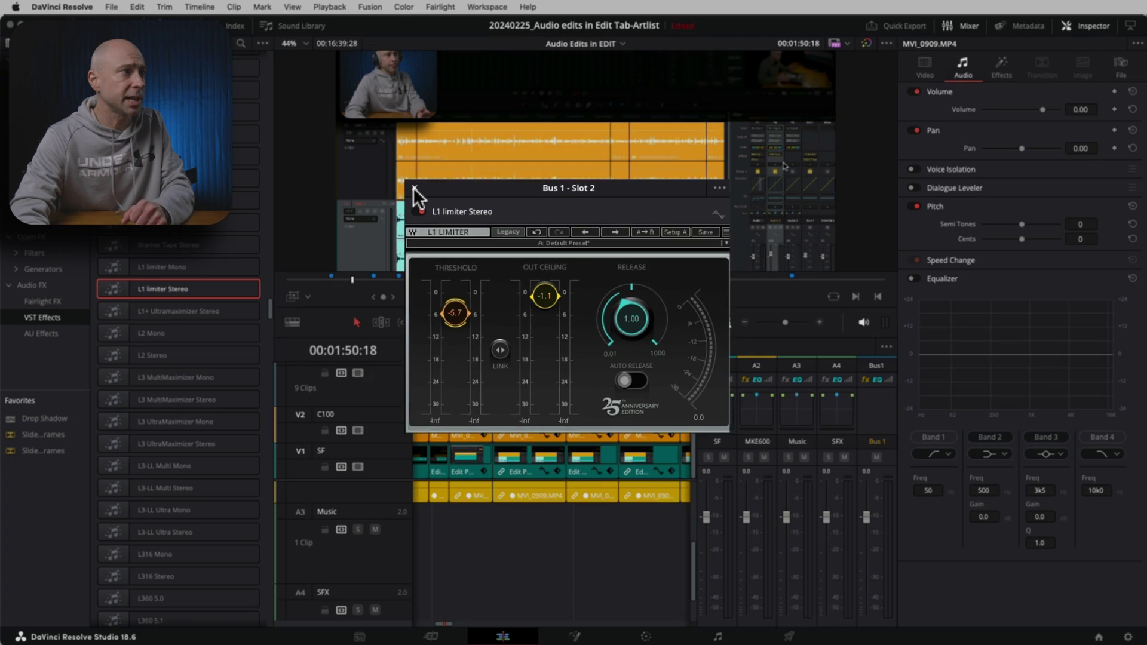
pyautogui.click(359, 144)
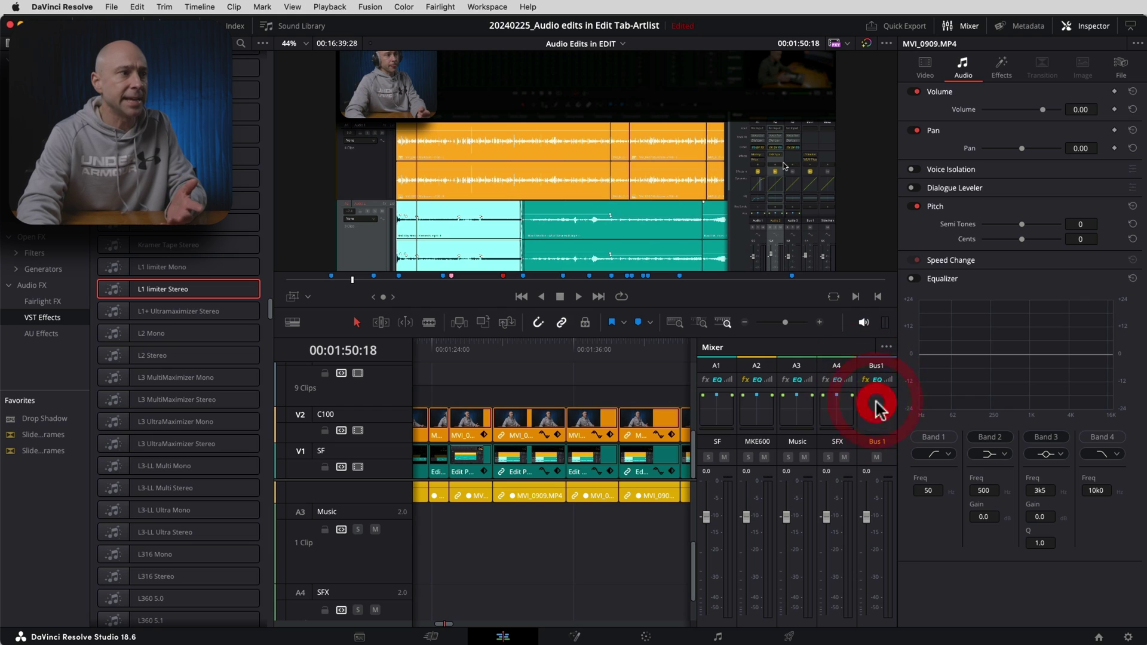
# Unmute Bus 1, select the Music track, and view its applied effects in the Inspector
pyautogui.click(876, 457)
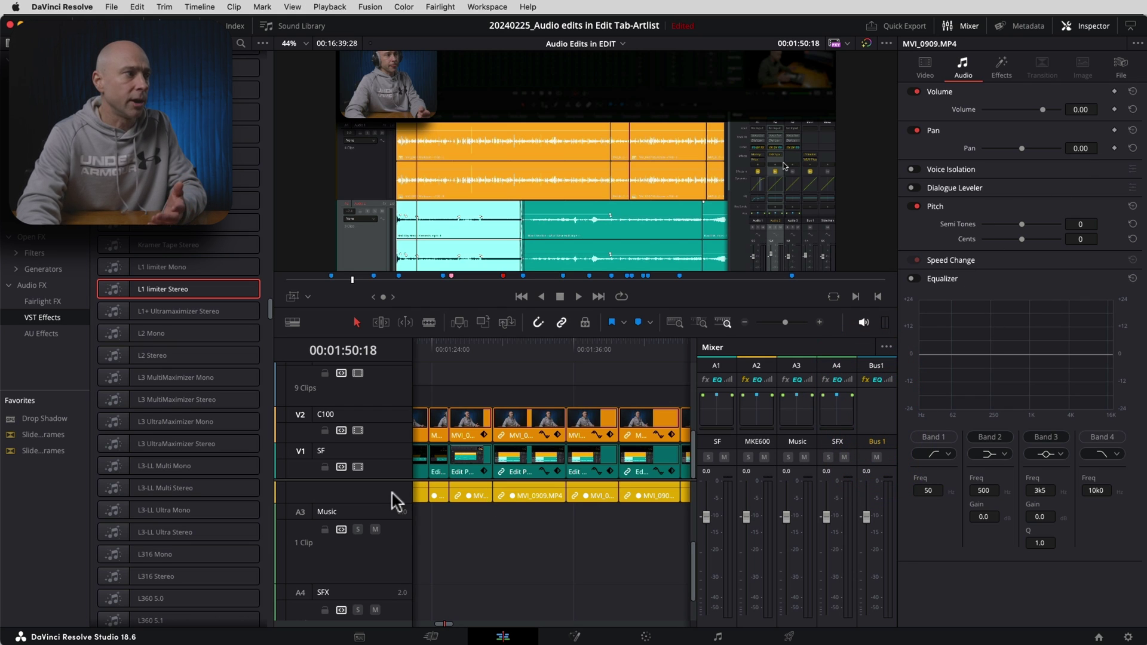
pyautogui.click(390, 540)
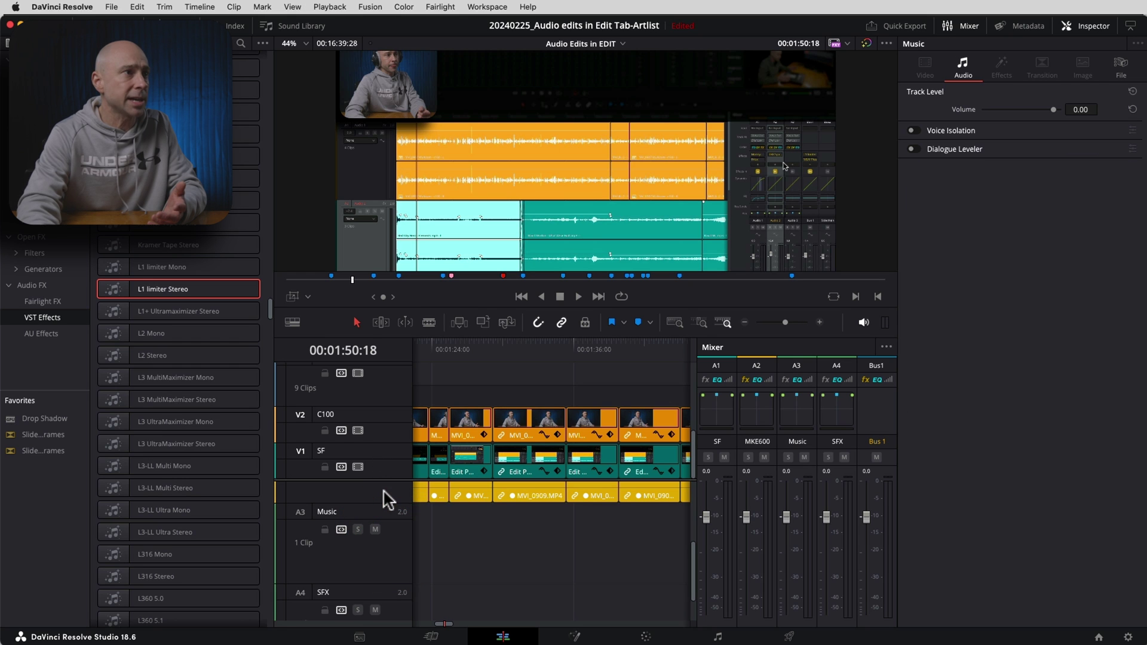
pyautogui.click(999, 67)
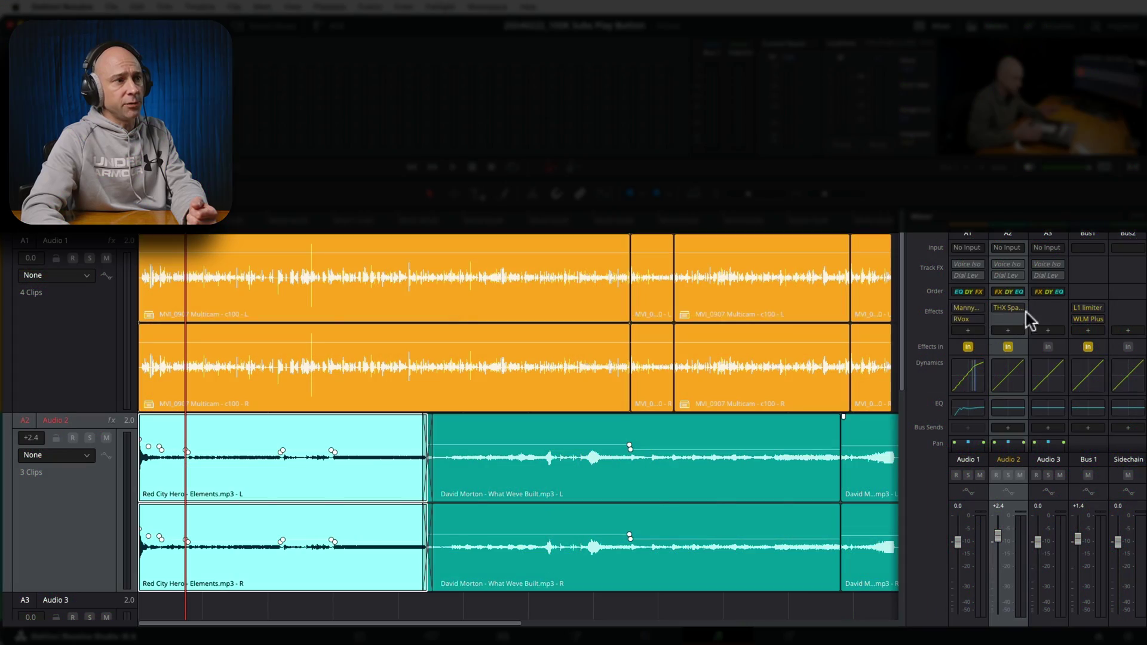
# Select the dialogue and Red City Hero clips, then return to Edit and bring up YT Silver Play Button's timeline options
pyautogui.click(962, 349)
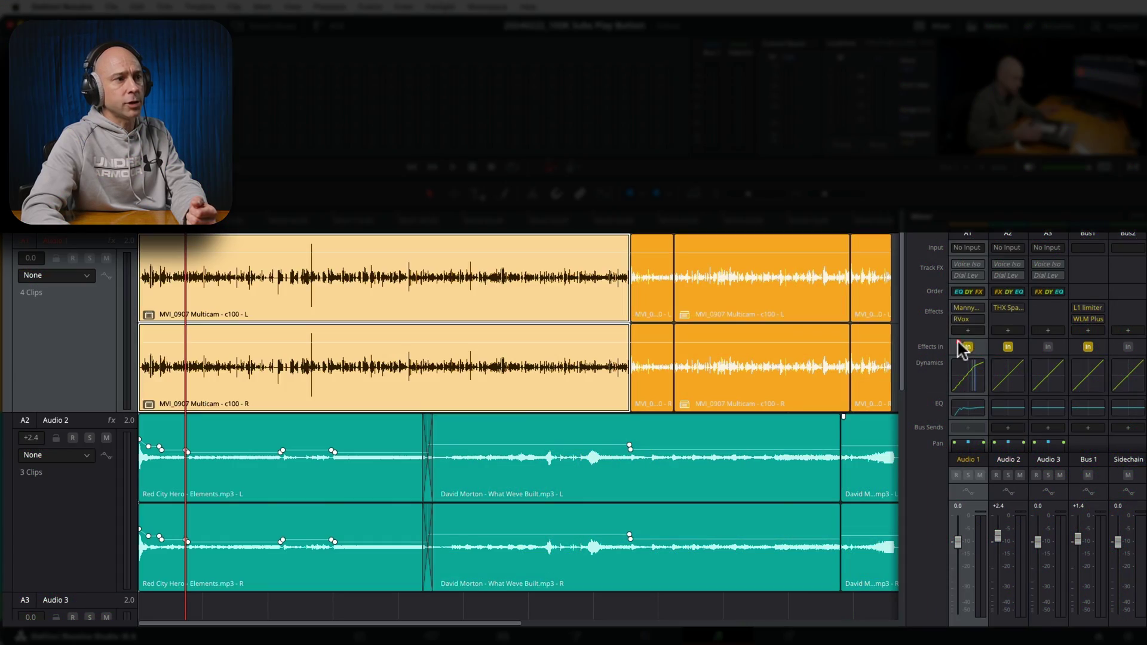
pyautogui.click(996, 355)
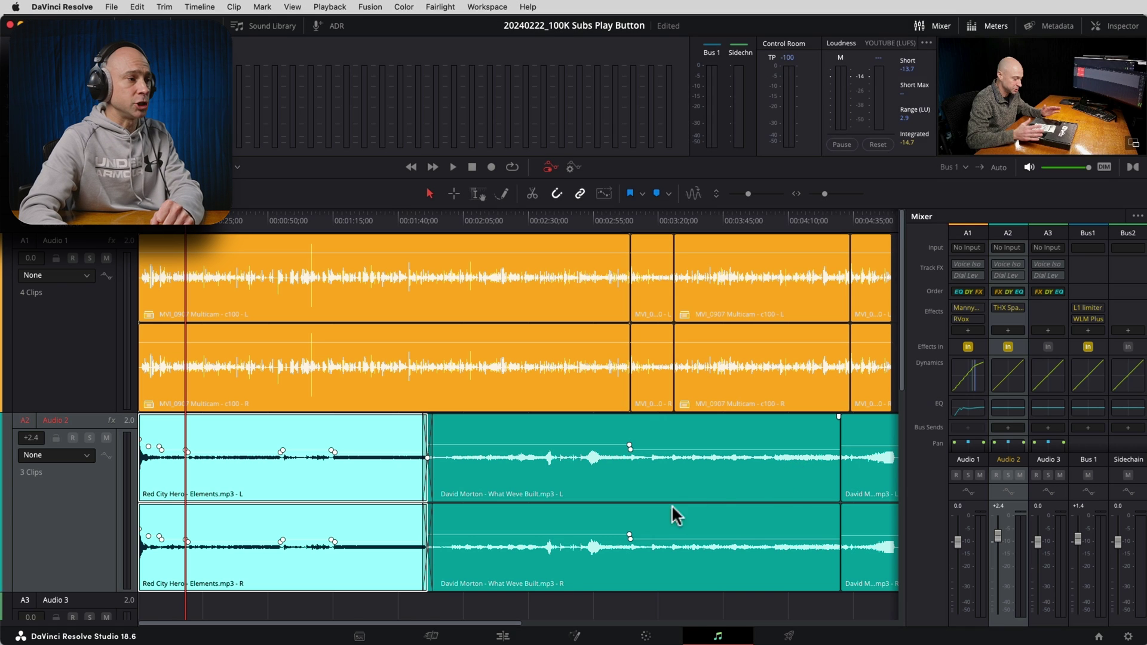
pyautogui.click(503, 635)
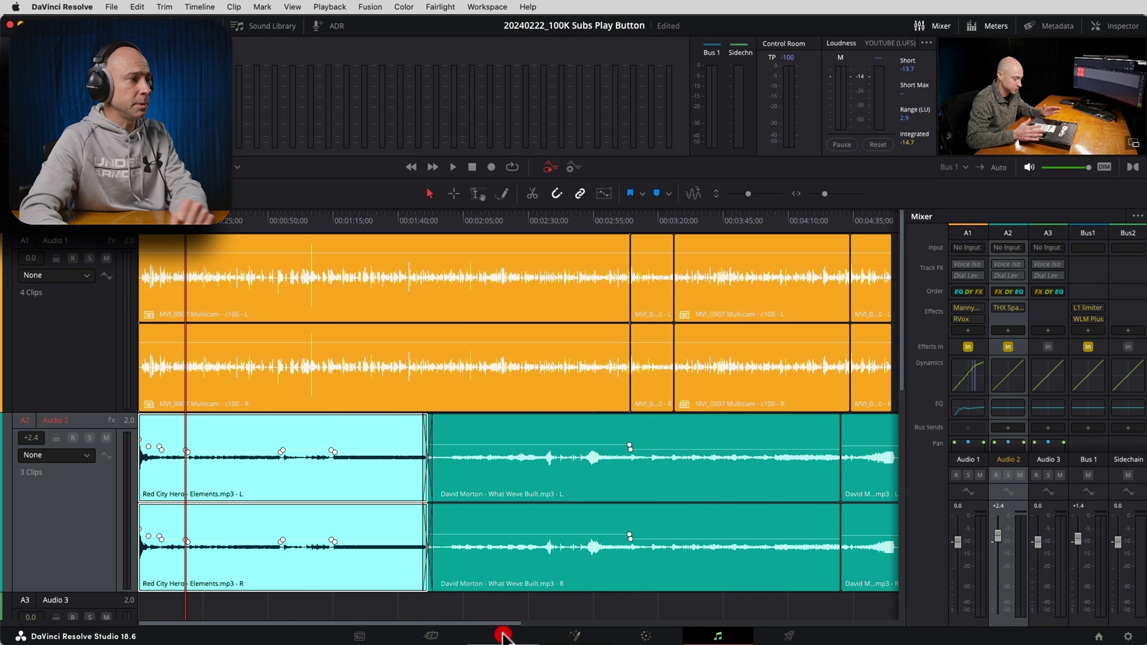
pyautogui.rightClick(136, 157)
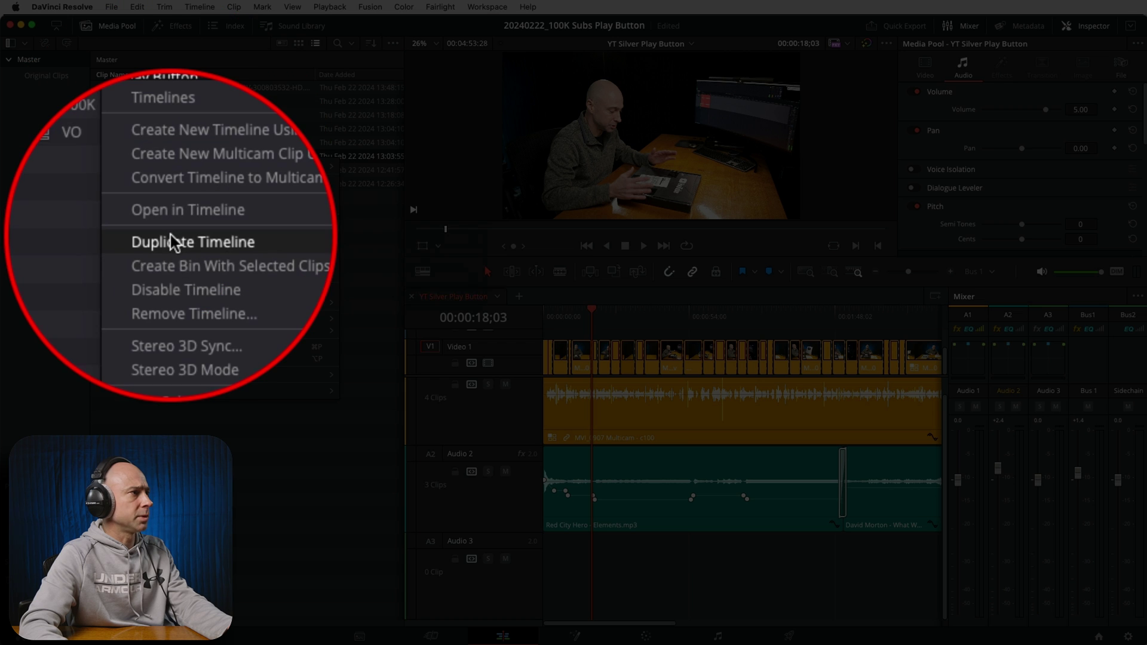
# Duplicate the timeline, open YT Silver Play Button EDIT PG Audio, and select its Audio 1 and Audio 2 tracks
pyautogui.click(169, 251)
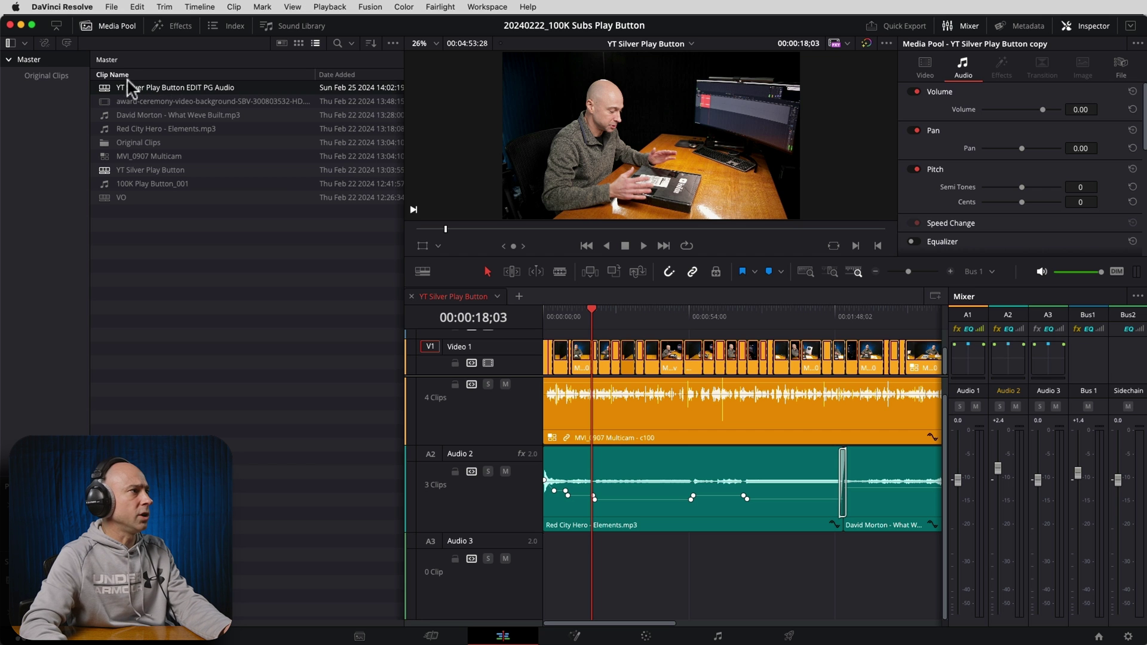
pyautogui.doubleClick(104, 88)
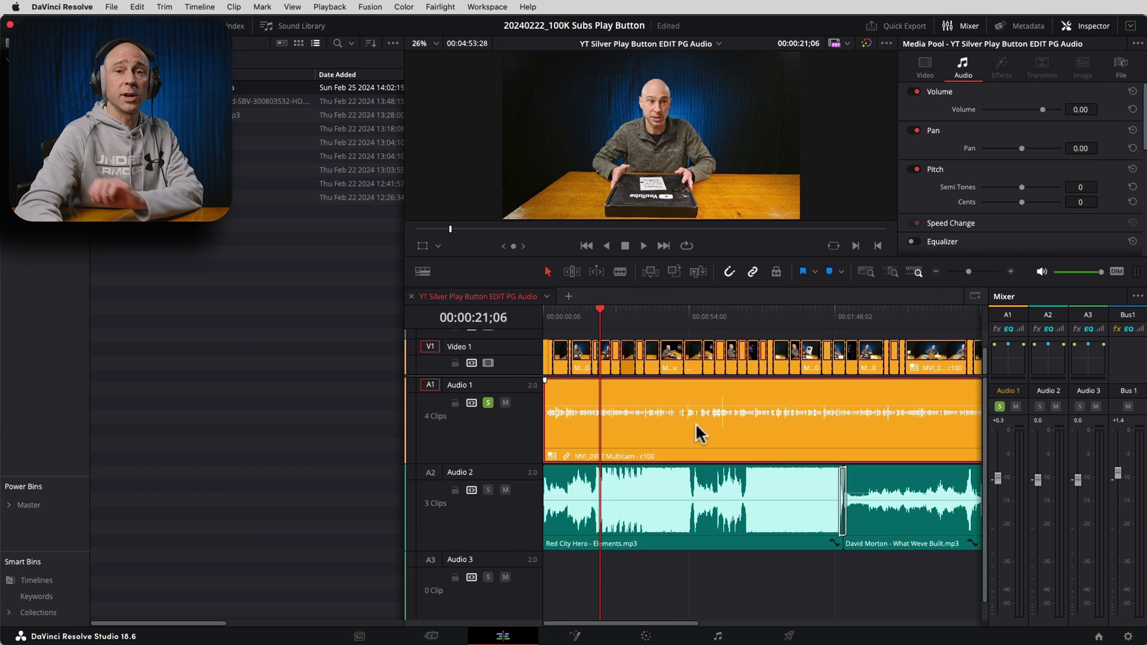
pyautogui.click(504, 443)
pyautogui.click(504, 525)
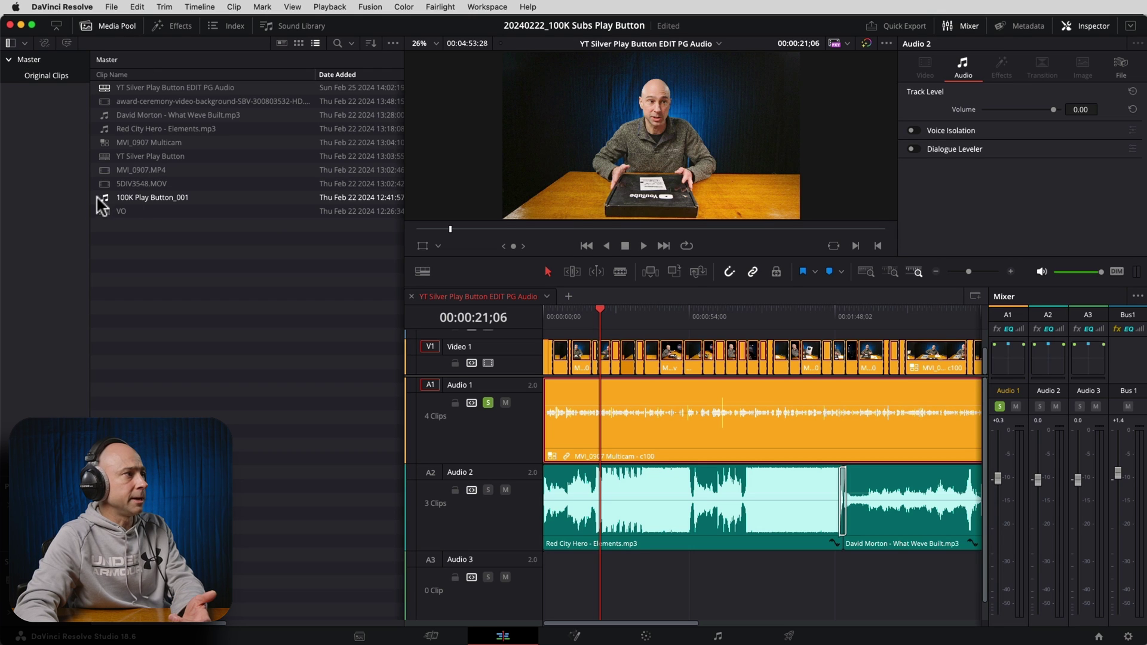
# Select 100K Play Button_001, MVI_0907.MP4 and 5DIV3548.MOV together and bring up Auto Sync Audio
pyautogui.click(106, 203)
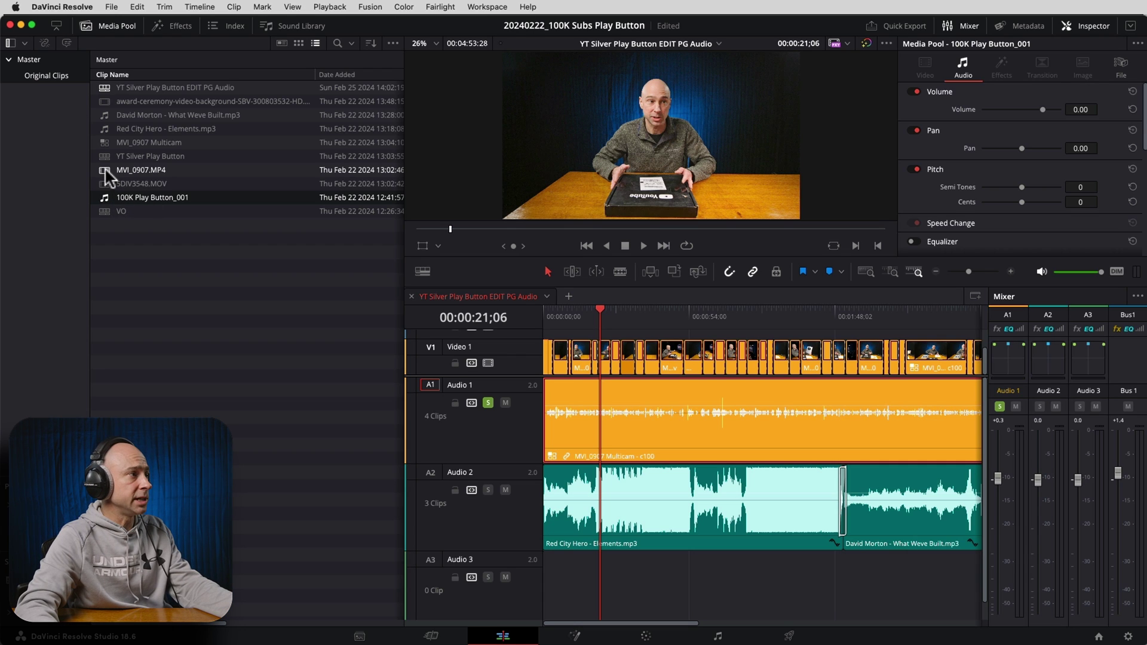
pyautogui.keyDown('super'); pyautogui.click(106, 173); pyautogui.keyUp('super')
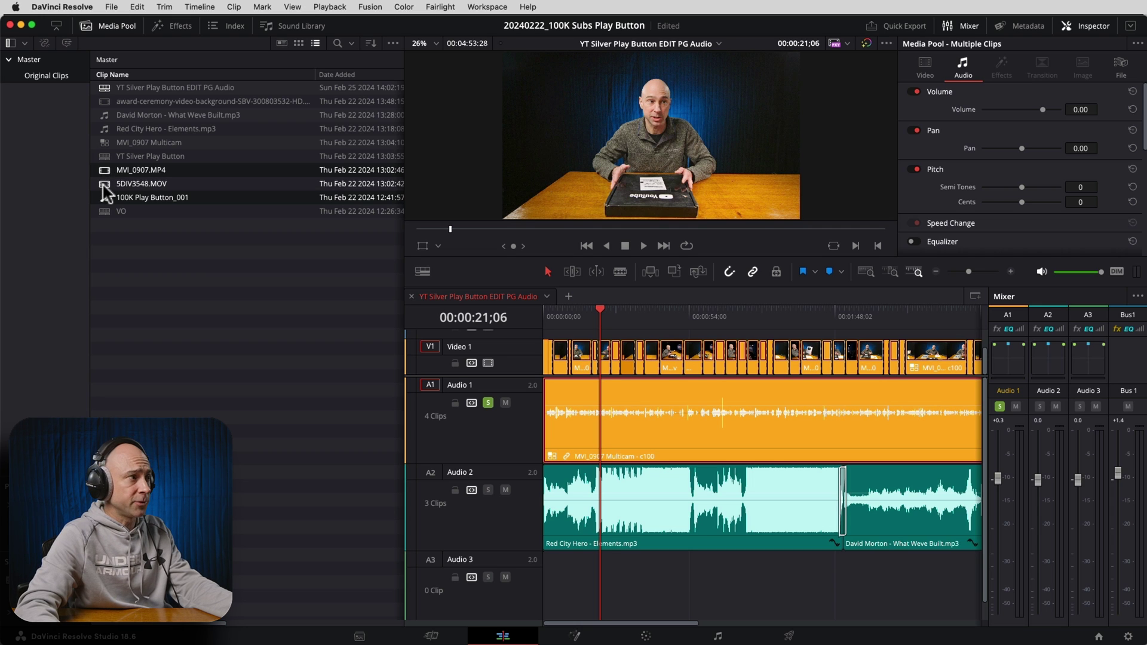
pyautogui.keyDown('super'); pyautogui.click(103, 185); pyautogui.keyUp('super')
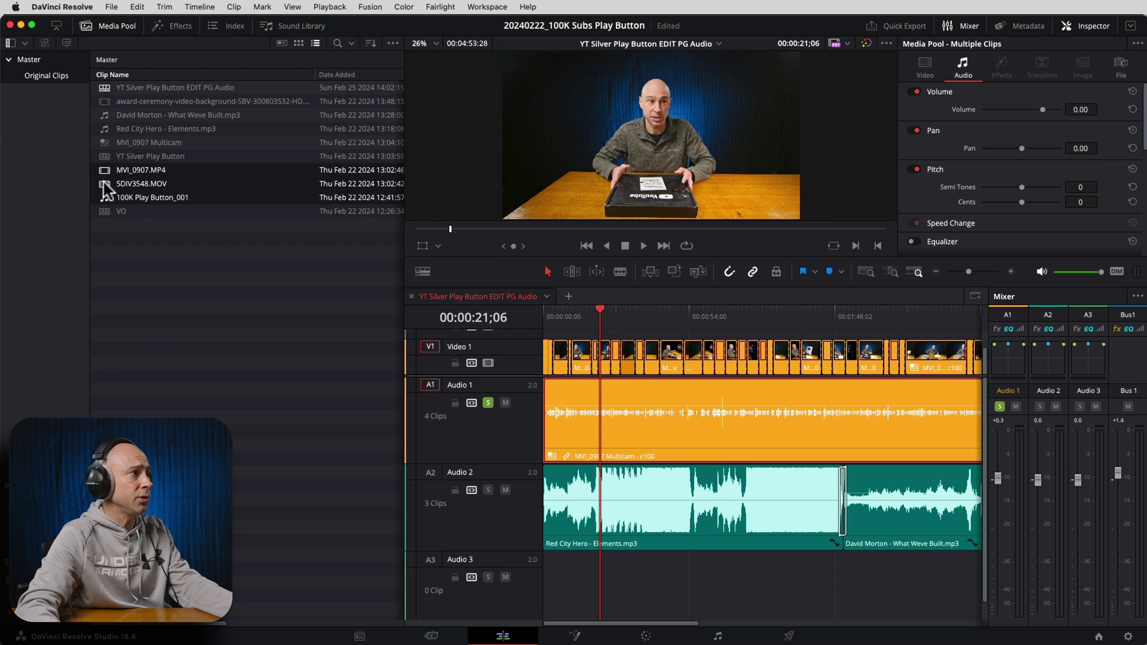
pyautogui.rightClick(106, 190)
pyautogui.moveTo(231, 438)
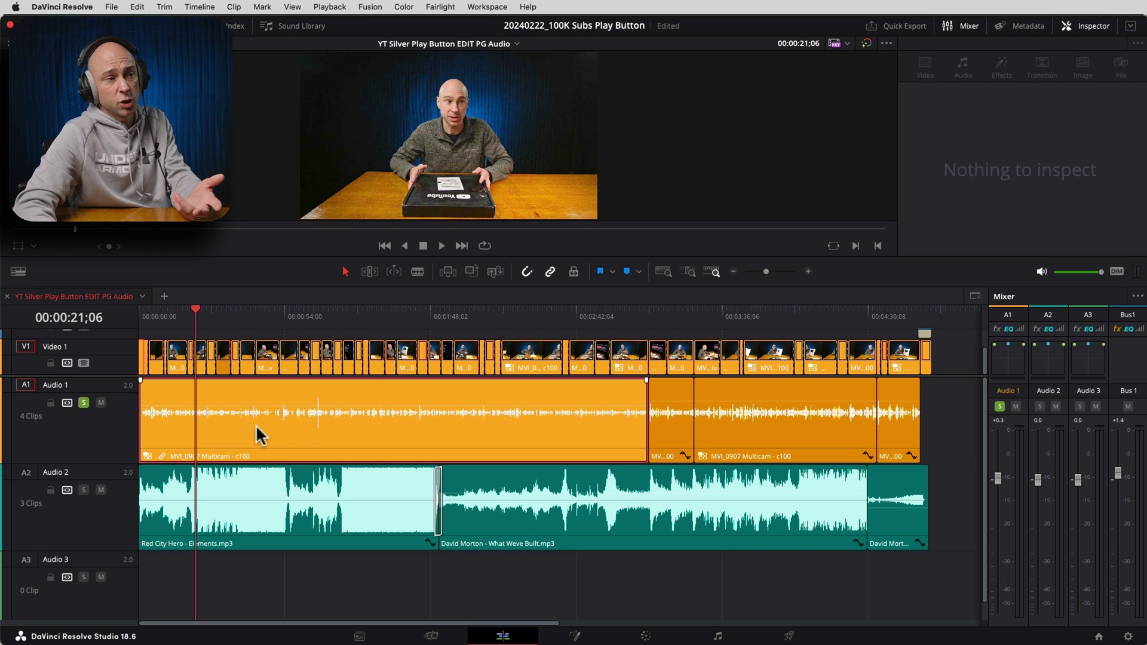
# Raise the Audio 1 dialogue clip's volume to about 10 dB
pyautogui.click(173, 421)
pyautogui.moveTo(182, 406); pyautogui.dragTo(186, 407)
pyautogui.click(815, 457)
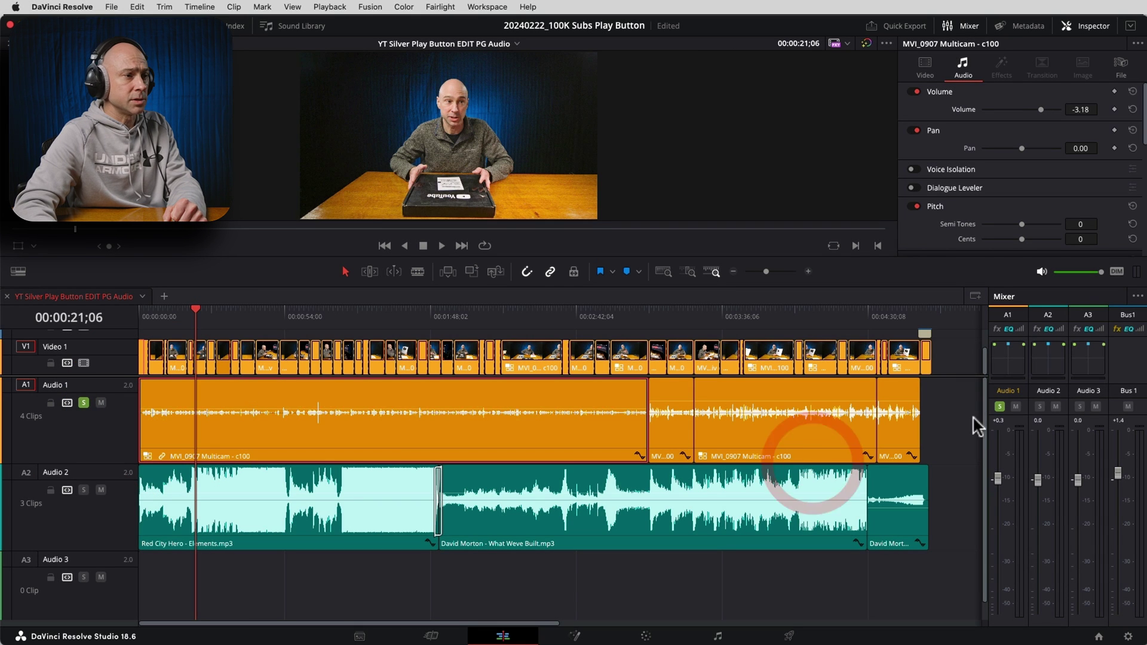
pyautogui.click(1018, 476)
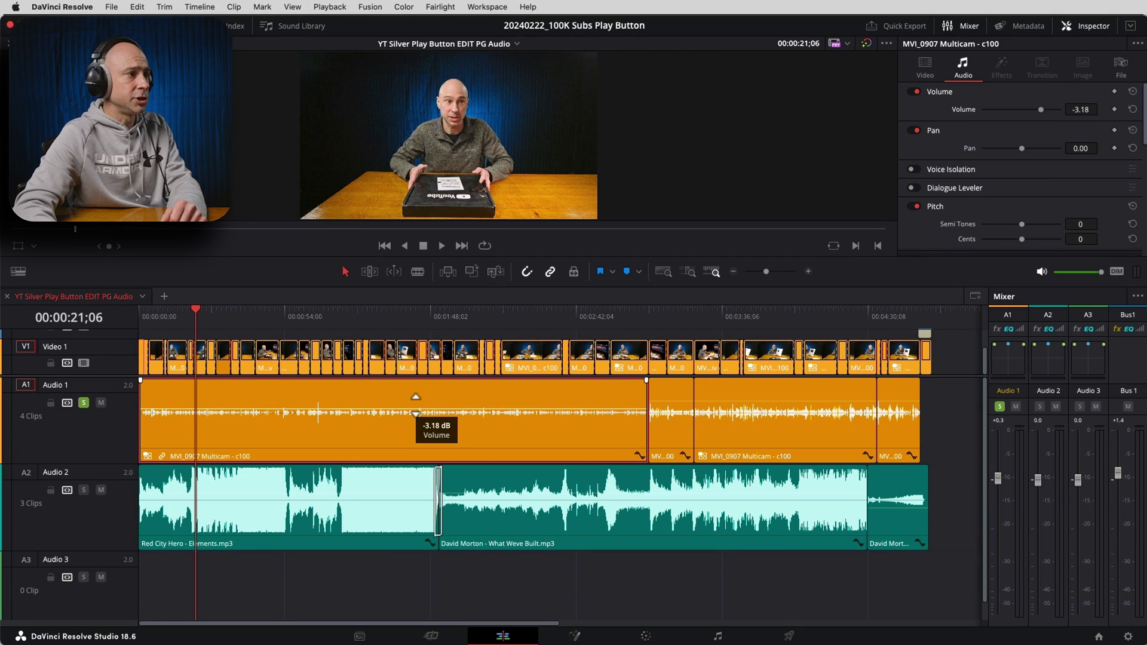
pyautogui.moveTo(422, 397); pyautogui.dragTo(416, 406)
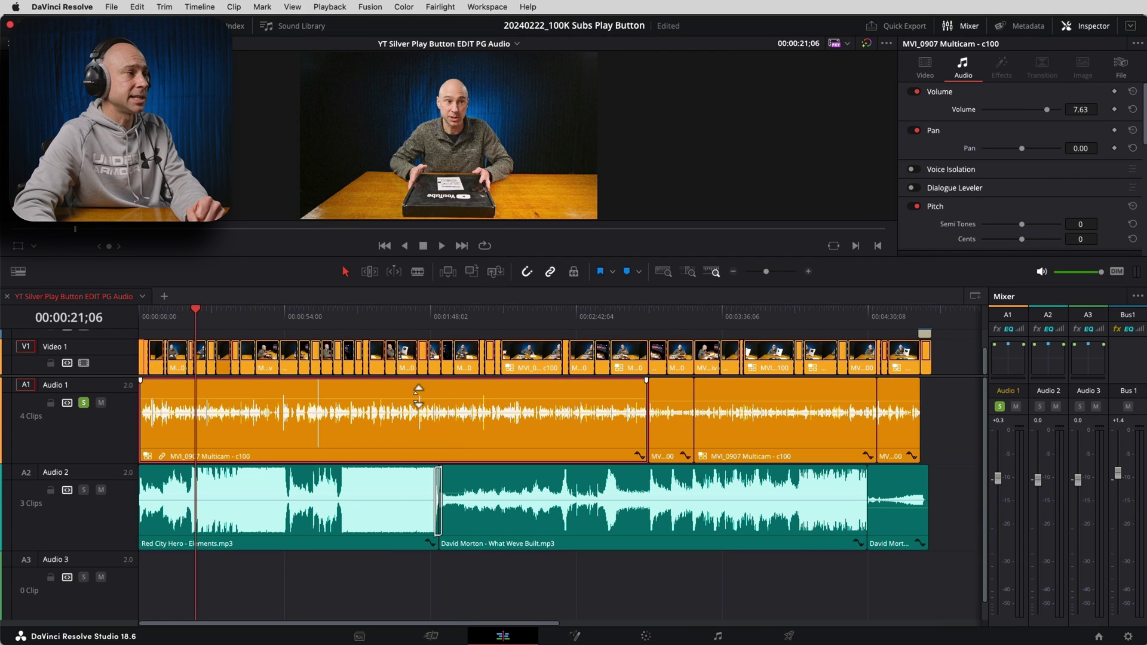
pyautogui.moveTo(184, 399); pyautogui.dragTo(184, 392)
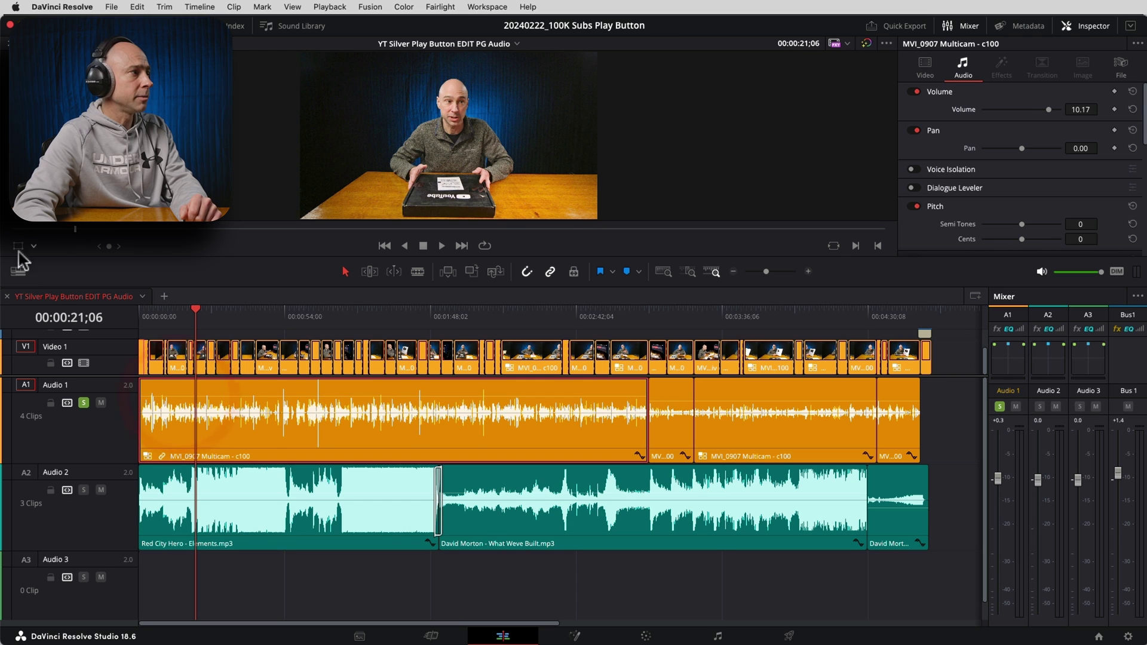
# Toggle audio waveforms off and on, then raise and lower the clip's volume back to 0.00
pyautogui.click(20, 274)
pyautogui.click(110, 320)
pyautogui.click(110, 321)
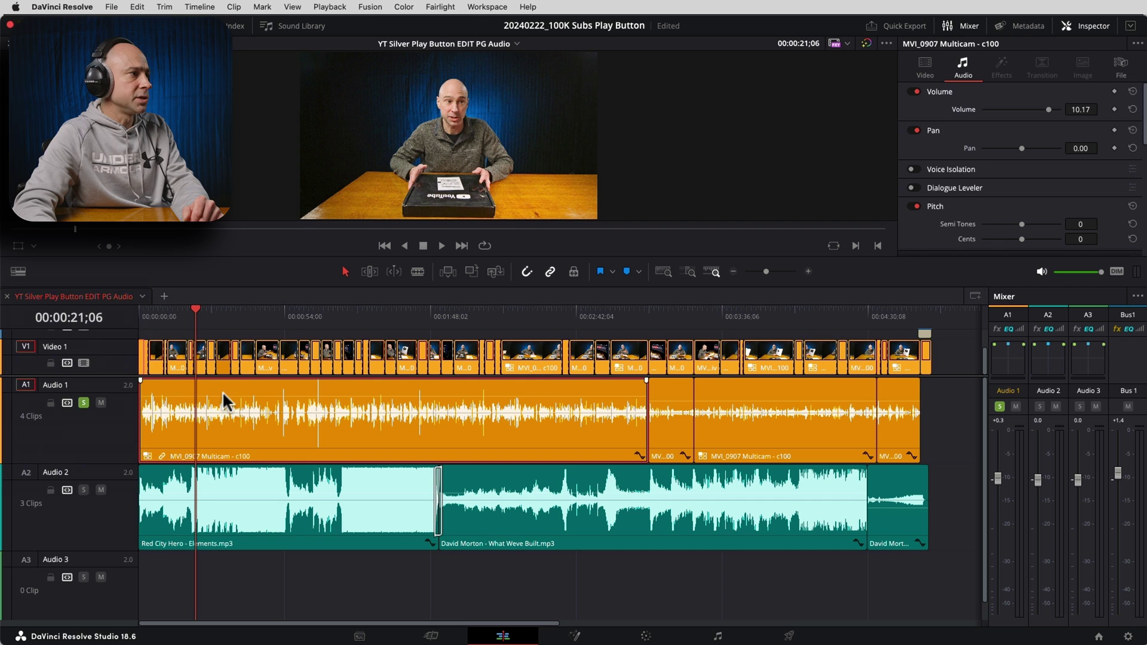
pyautogui.moveTo(223, 395); pyautogui.dragTo(223, 392)
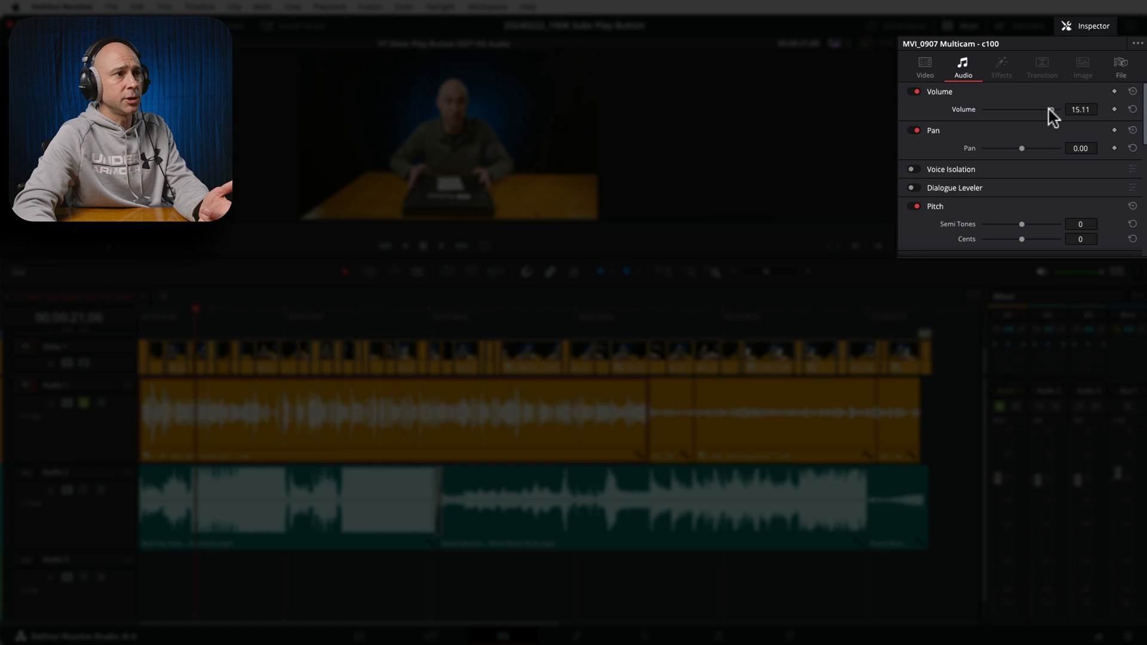
pyautogui.moveTo(1051, 115)
pyautogui.mouseDown()
pyautogui.moveTo(1026, 108)
pyautogui.moveTo(1040, 113)
pyautogui.mouseUp()
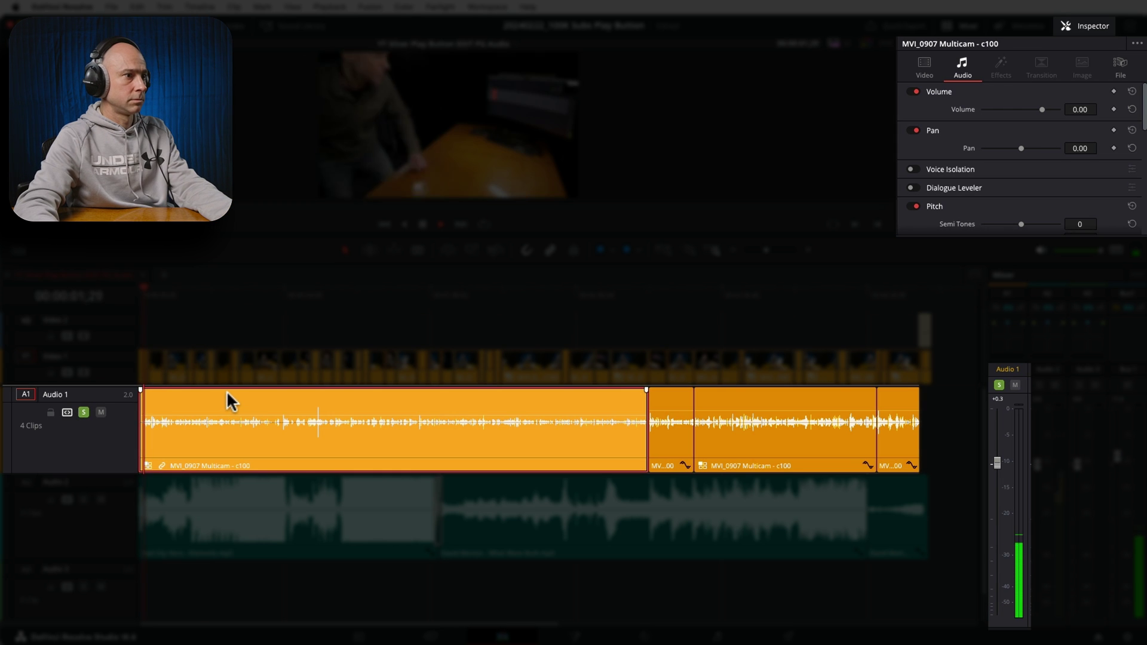
# Drag the first MVI_0907 Multicam clip's volume line up to 8.90 dB
pyautogui.moveTo(221, 417); pyautogui.dragTo(219, 407)
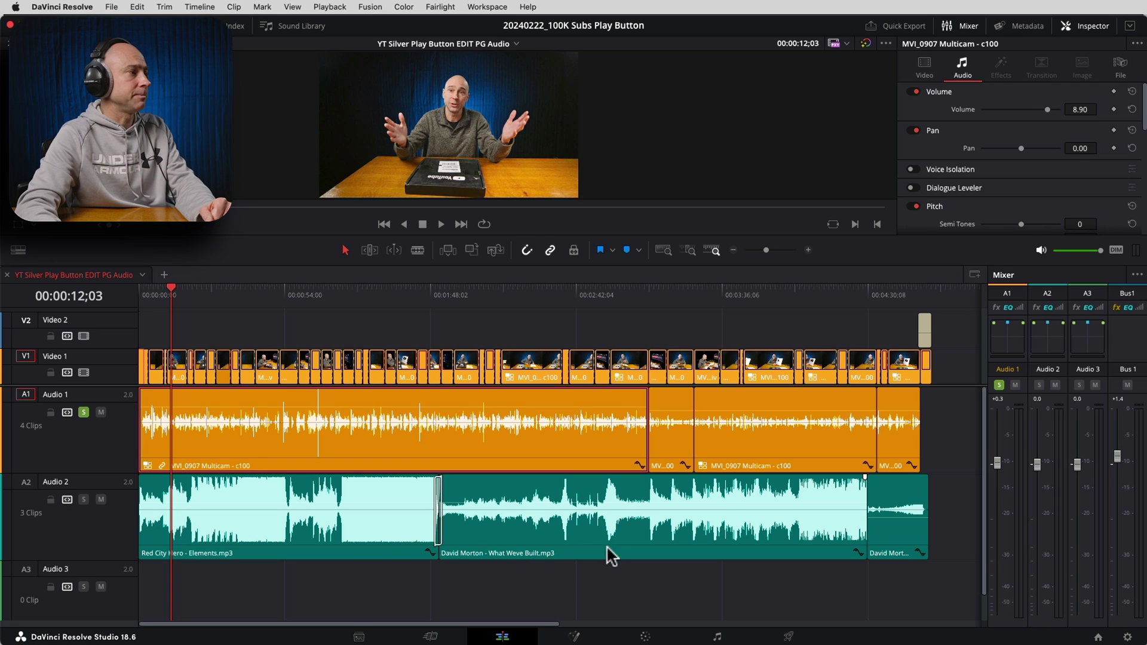
pyautogui.click(248, 432)
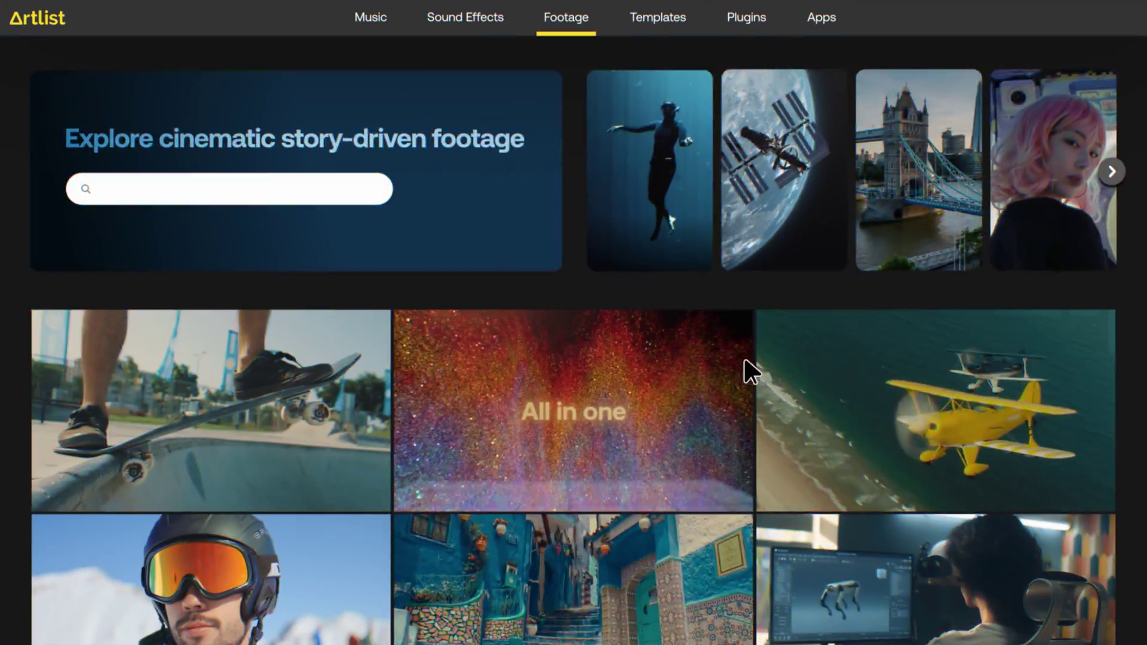
# Browse by genre, then preview two suggested sound effects each for the drift, skateboard and desert clips
pyautogui.scroll(-5, 735, 364)
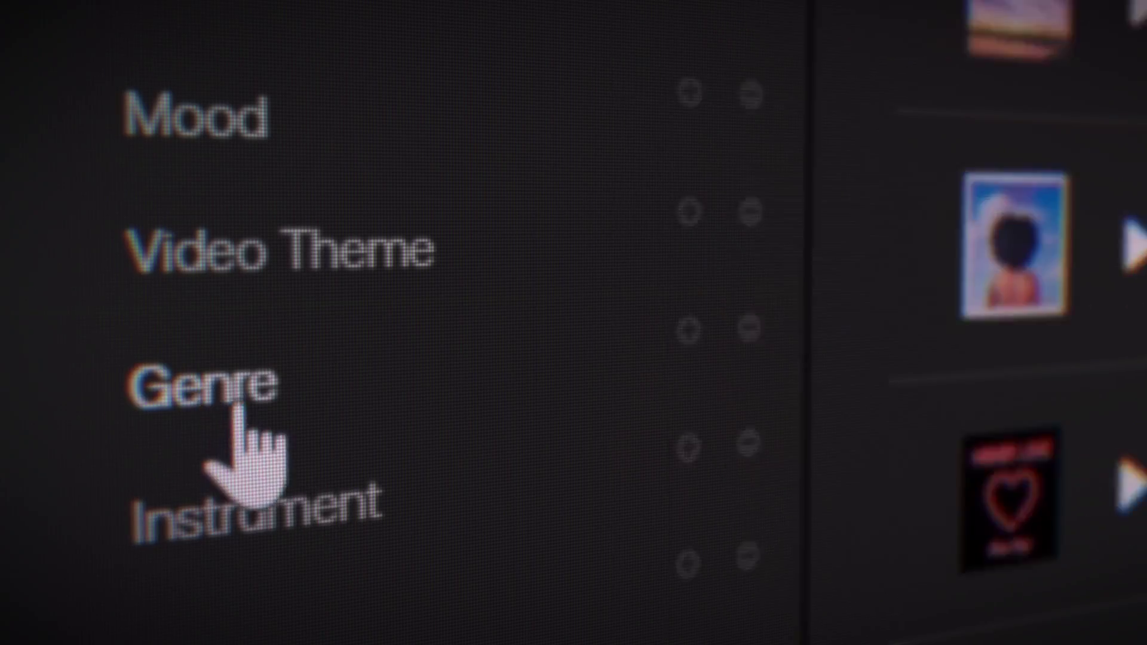
pyautogui.click(242, 406)
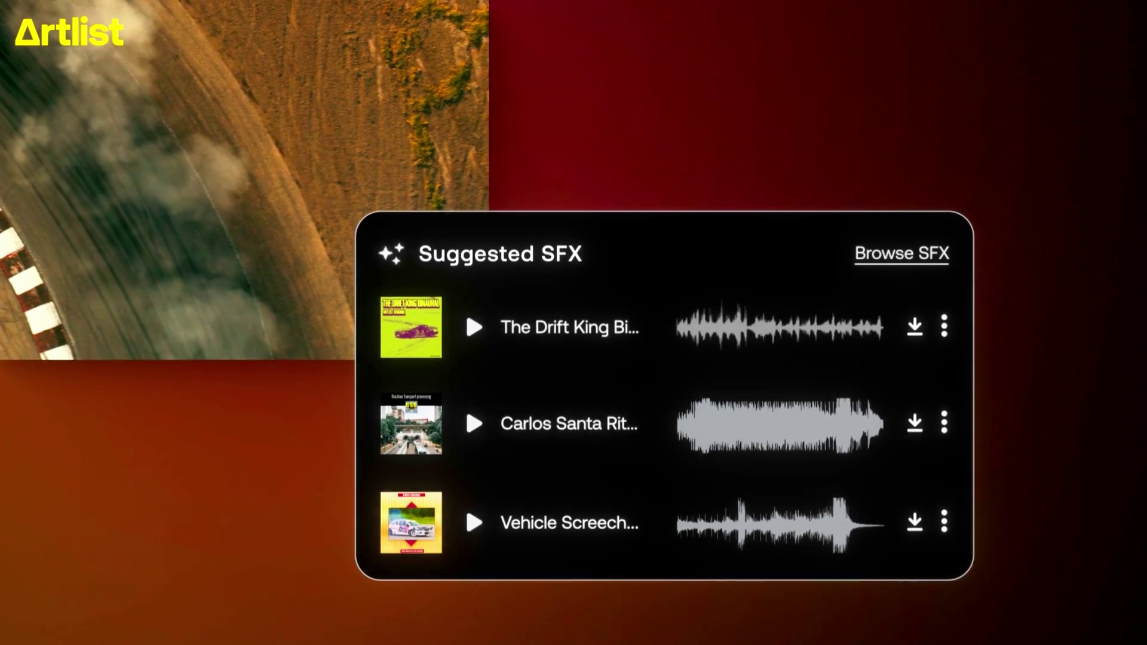
pyautogui.click(474, 327)
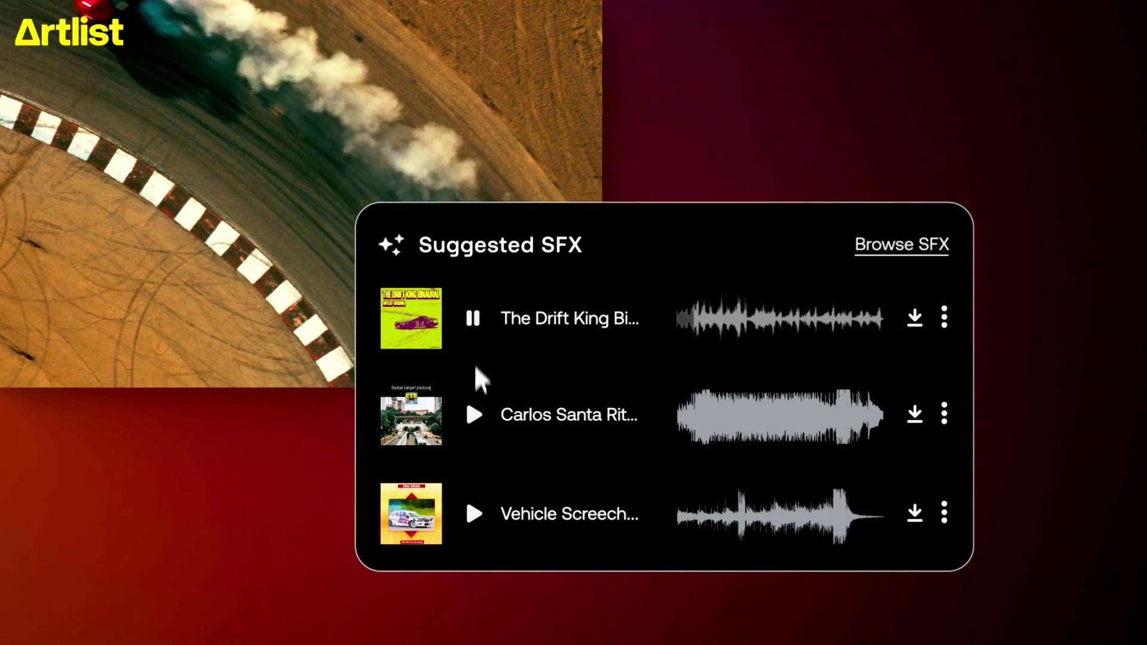
pyautogui.click(475, 414)
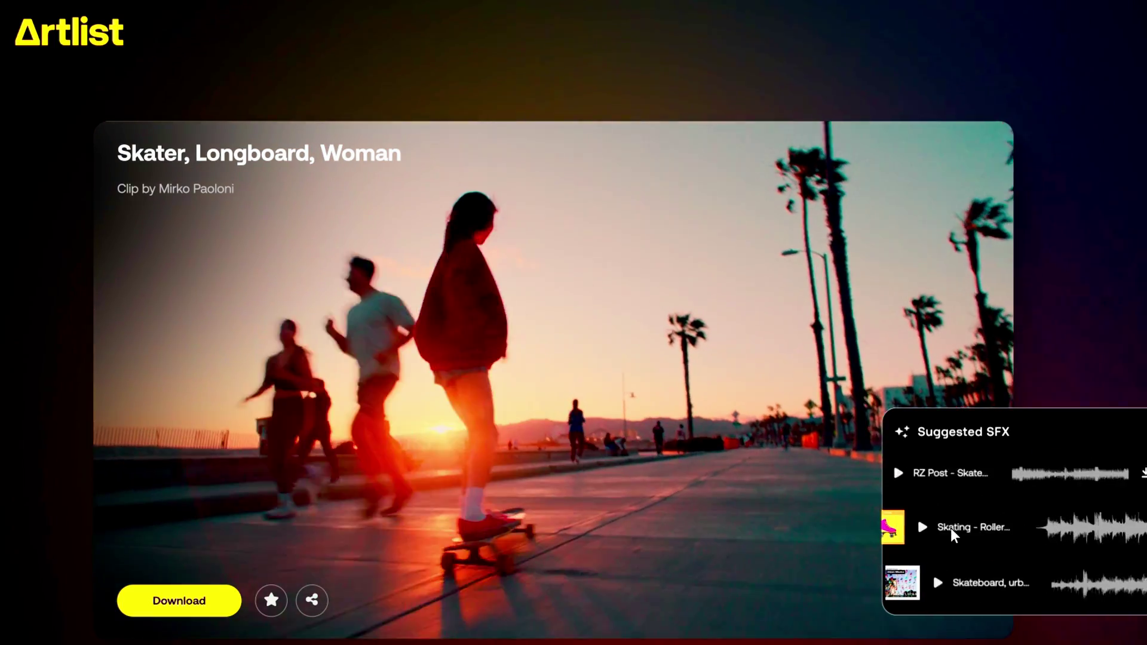
pyautogui.click(949, 474)
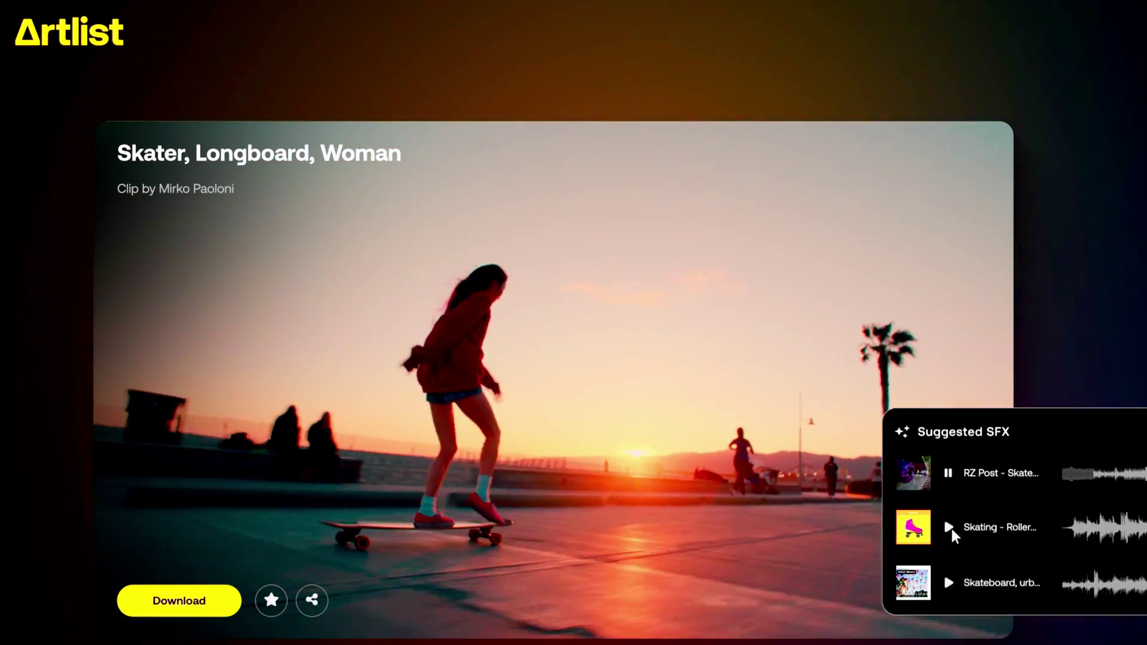
pyautogui.click(949, 527)
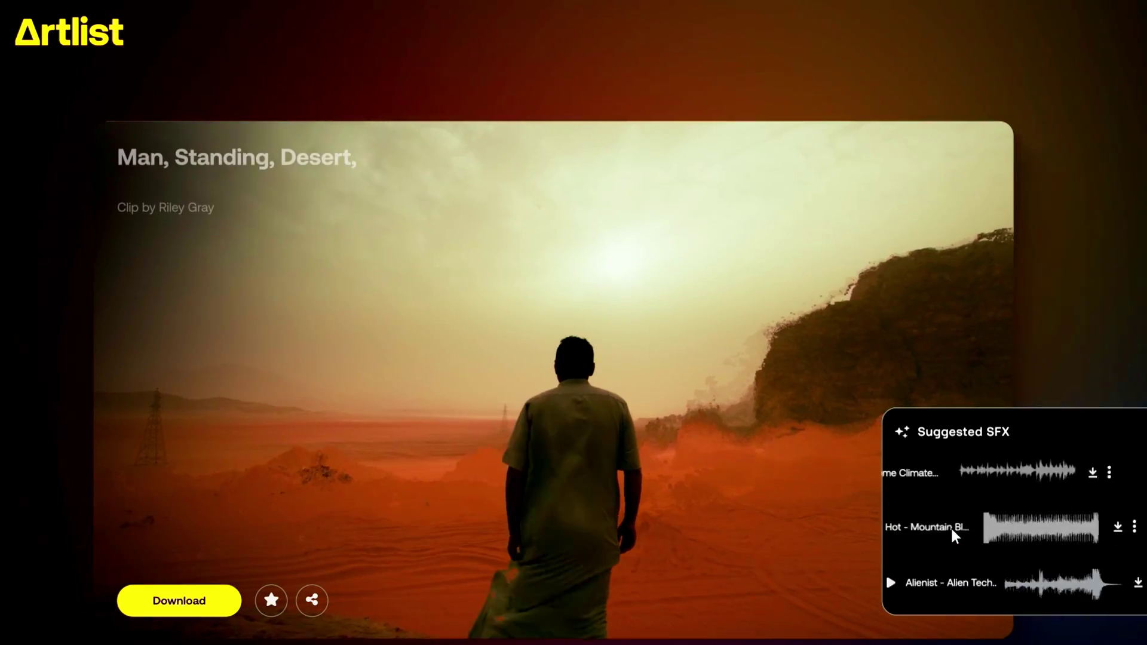
pyautogui.click(948, 475)
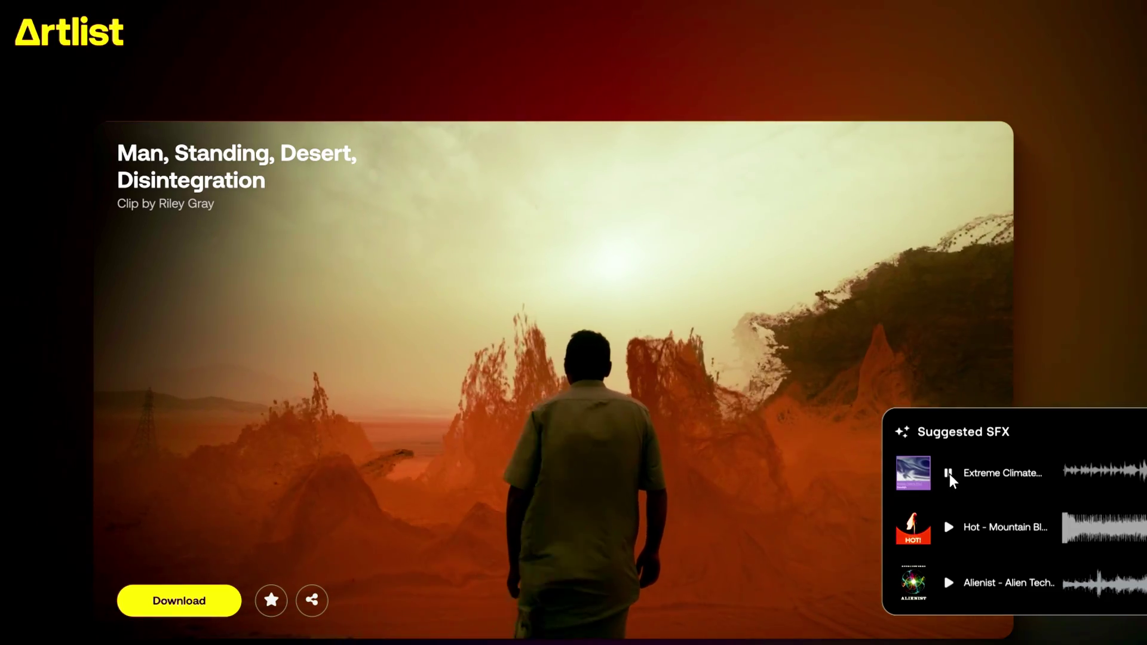
pyautogui.click(949, 525)
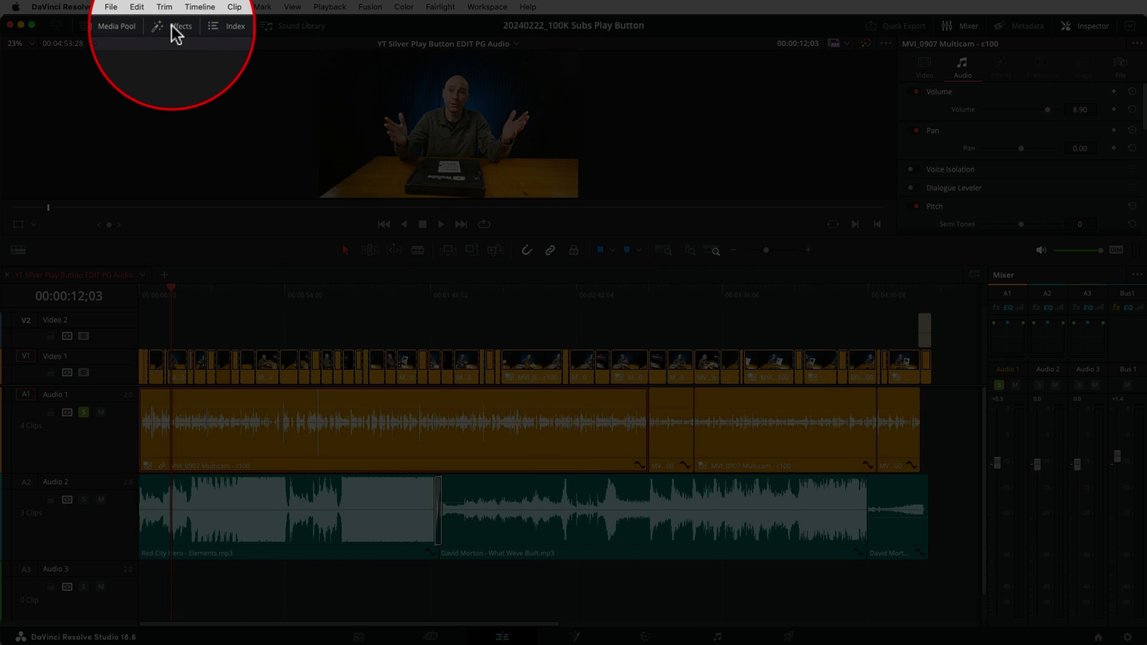
# Drag MannyM EQ Stereo from the Audio FX list onto the Audio 1 track header
pyautogui.click(177, 28)
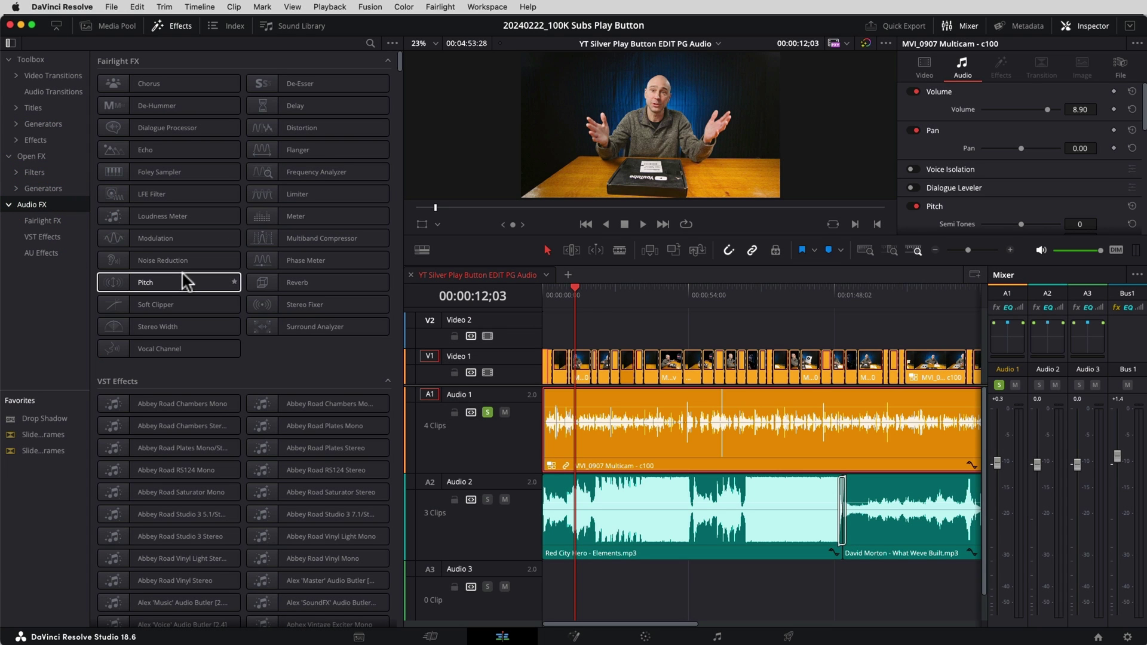
pyautogui.scroll(-15, 237, 293)
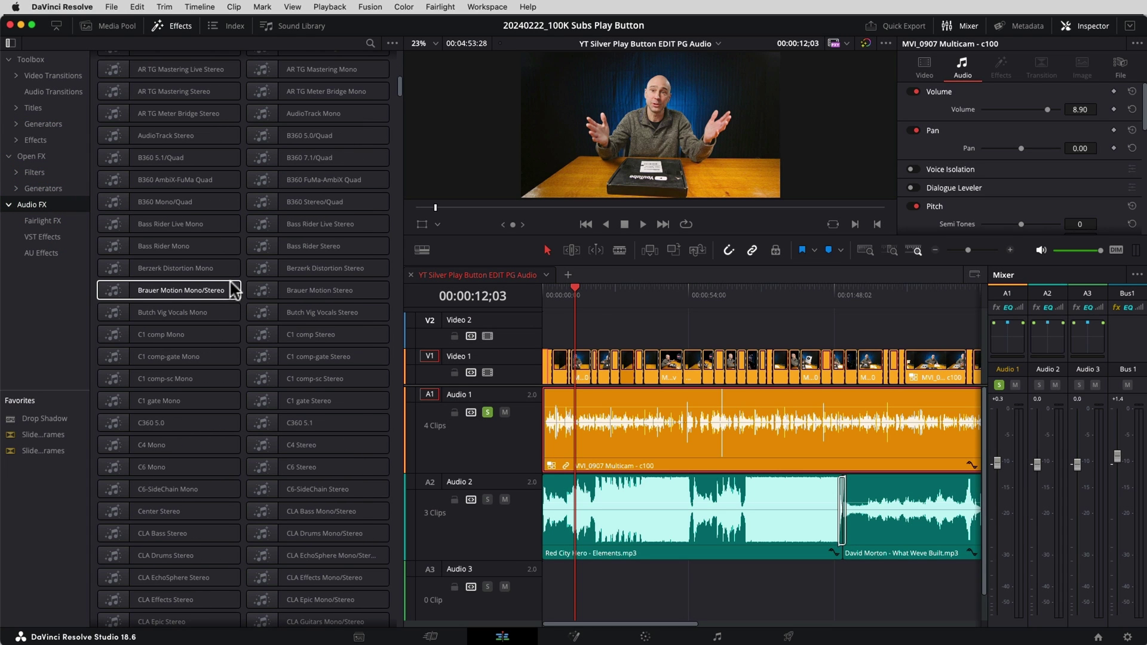
pyautogui.scroll(-3, 234, 291)
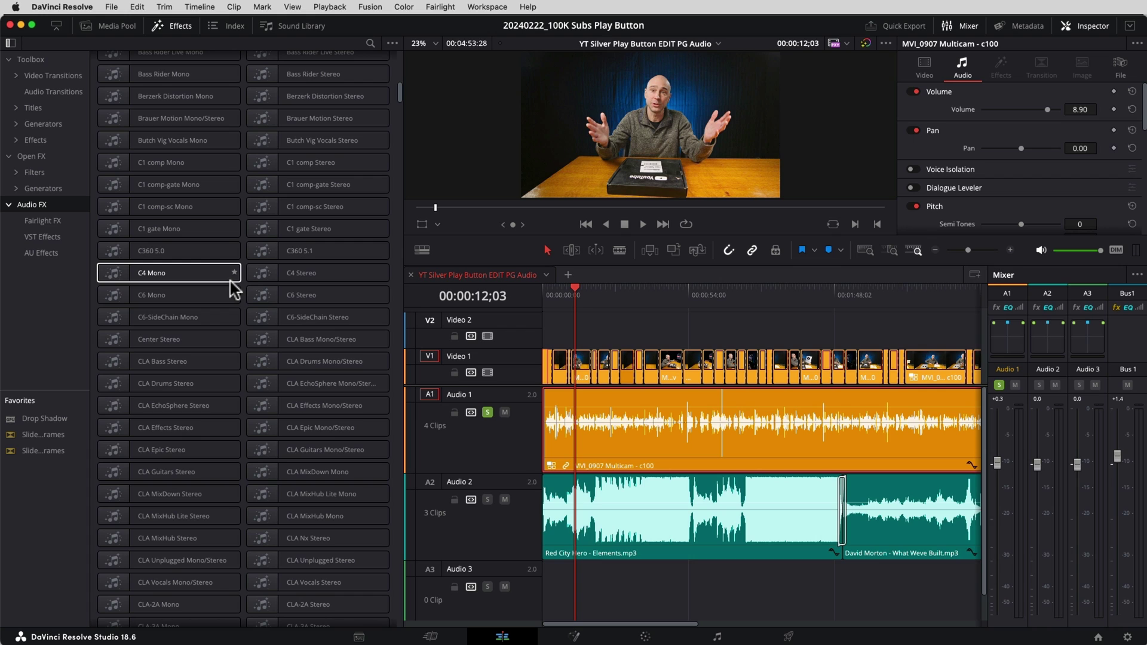
pyautogui.scroll(-15, 234, 291)
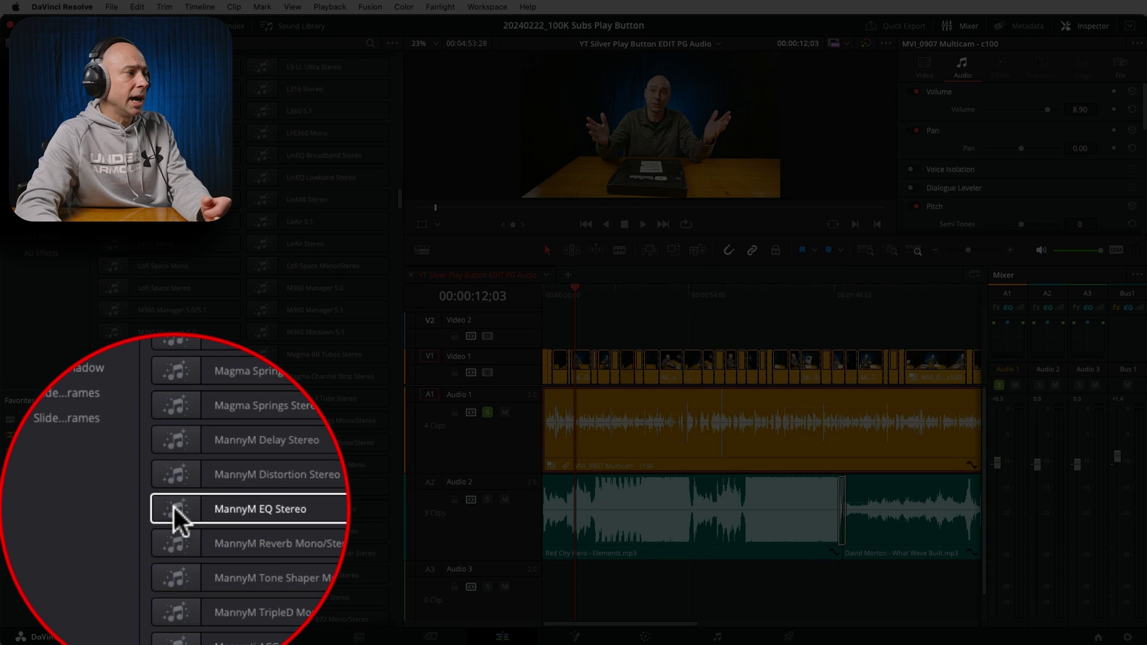
pyautogui.moveTo(114, 512); pyautogui.dragTo(604, 436)
pyautogui.moveTo(604, 436); pyautogui.dragTo(467, 443)
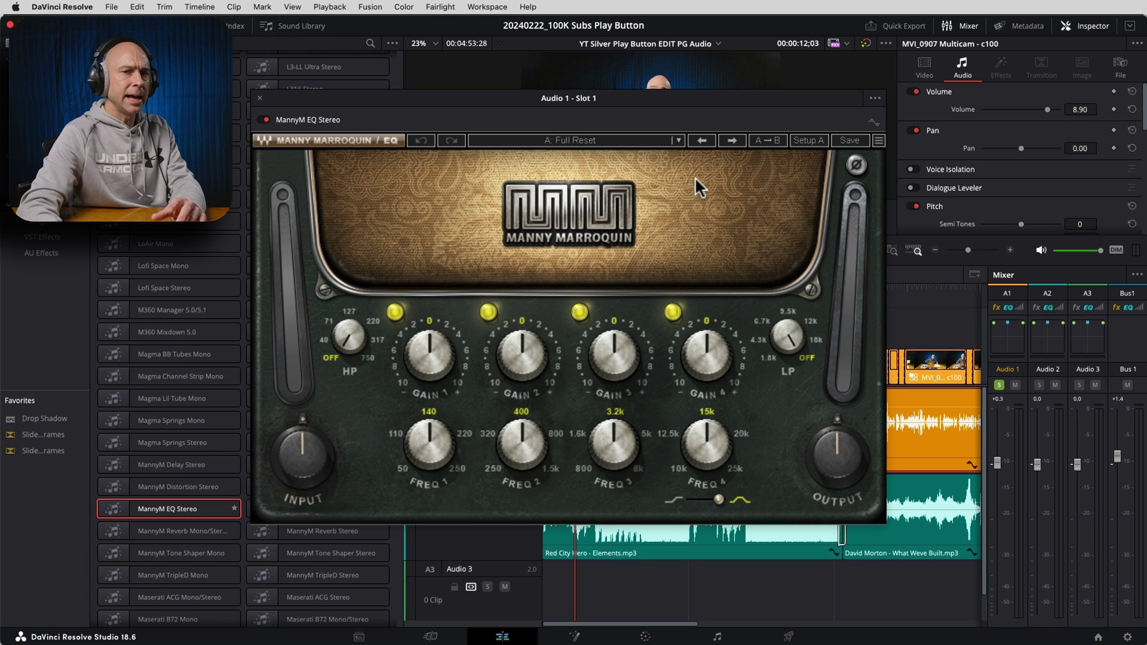
# Close the EQ window, inspect Audio 1's effect settings, and reopen the MannyM EQ Stereo window
pyautogui.click(260, 98)
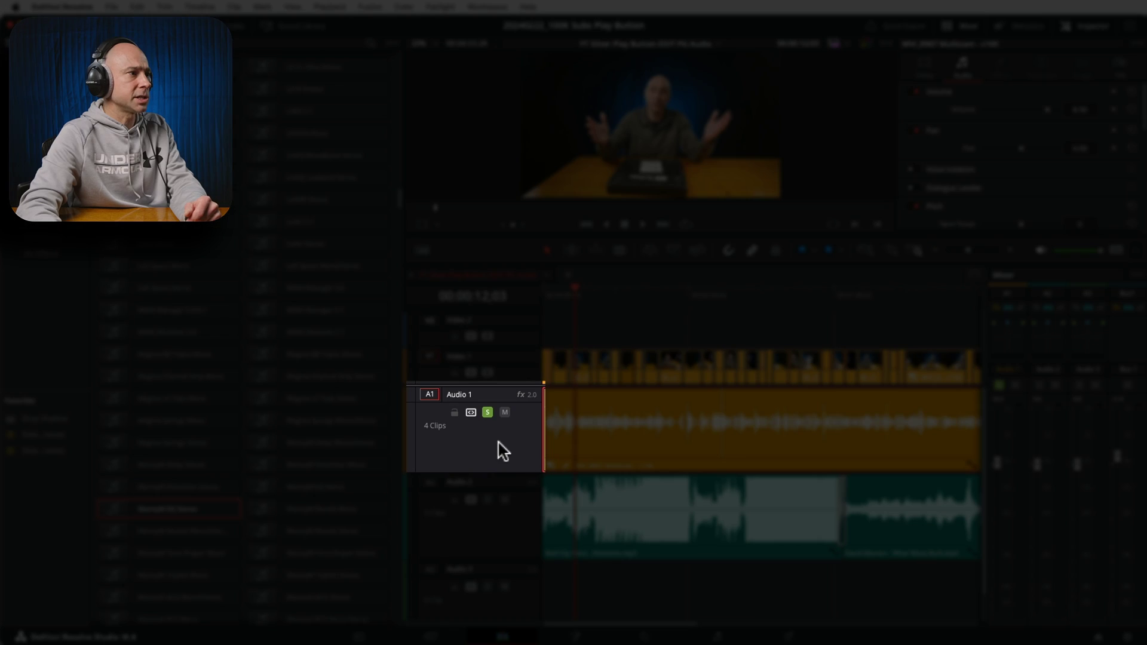
pyautogui.click(503, 452)
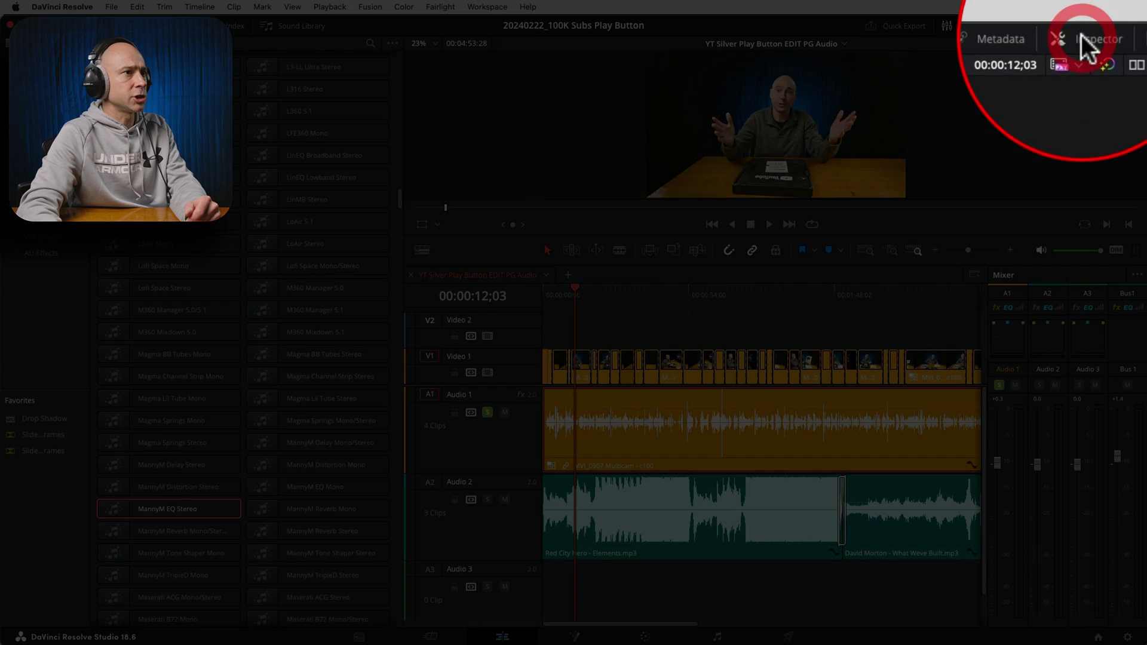
pyautogui.click(1001, 67)
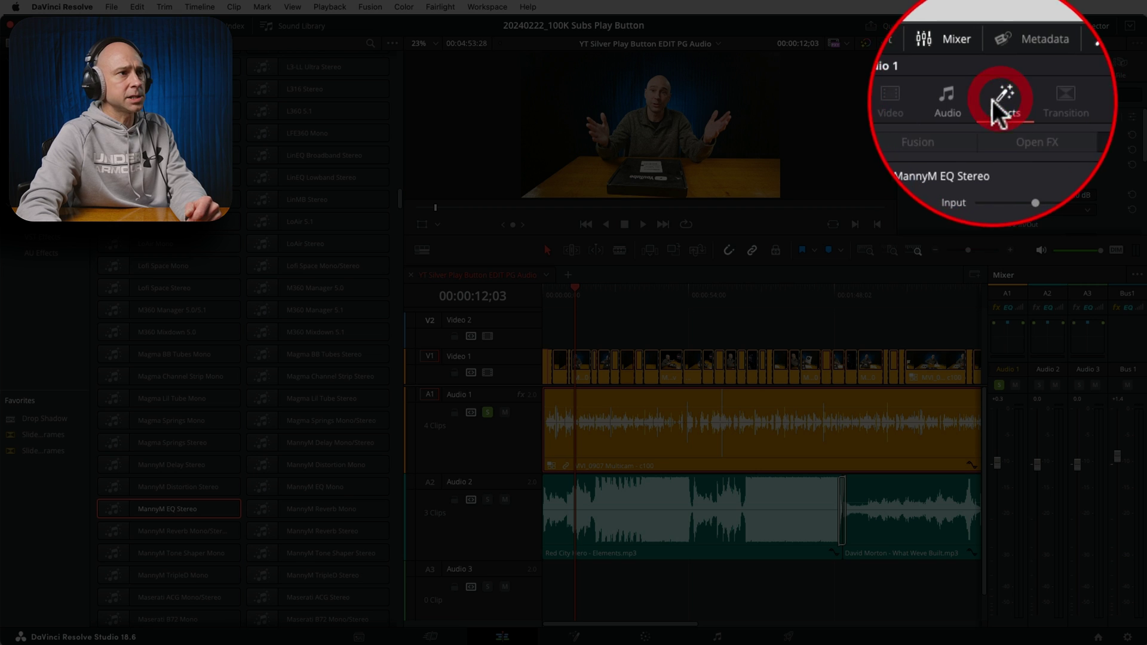
pyautogui.scroll(-5, 1005, 195)
pyautogui.scroll(5, 1001, 195)
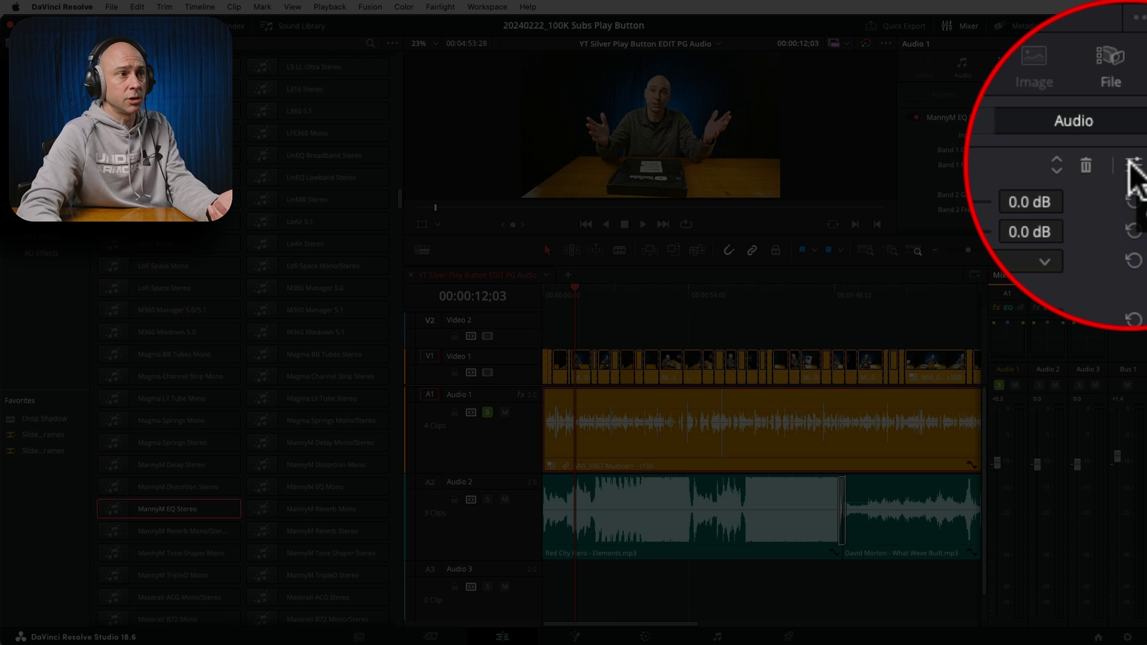
pyautogui.click(1131, 117)
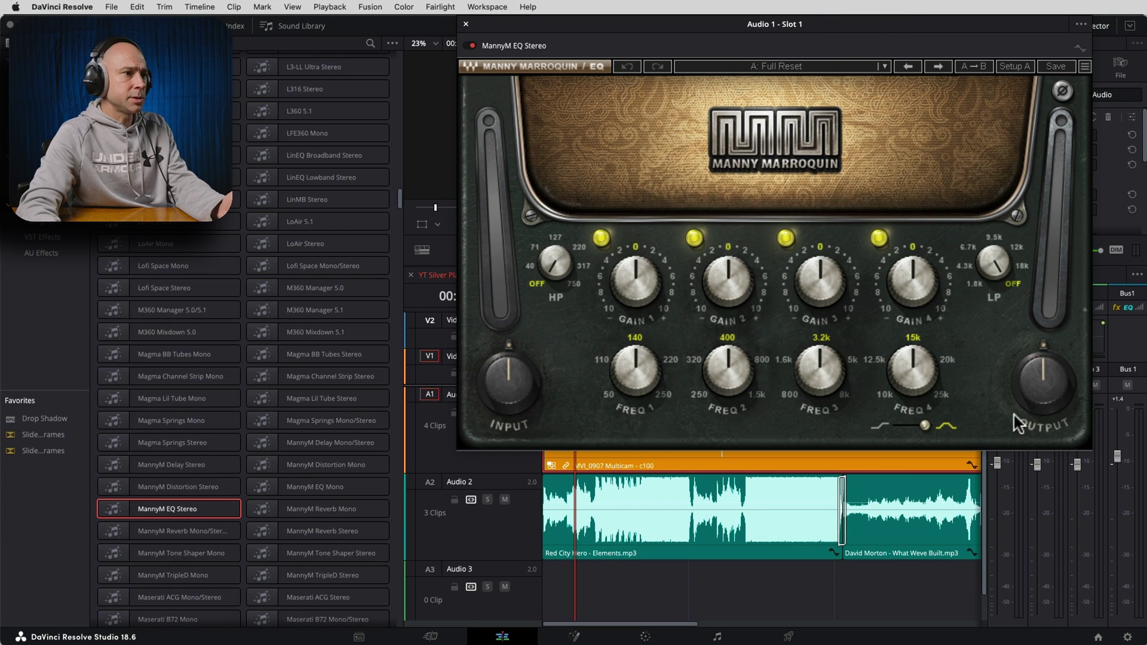
# Set the EQ window to 100% size and load the 'MM Bright Male Vocal' preset
pyautogui.click(1087, 69)
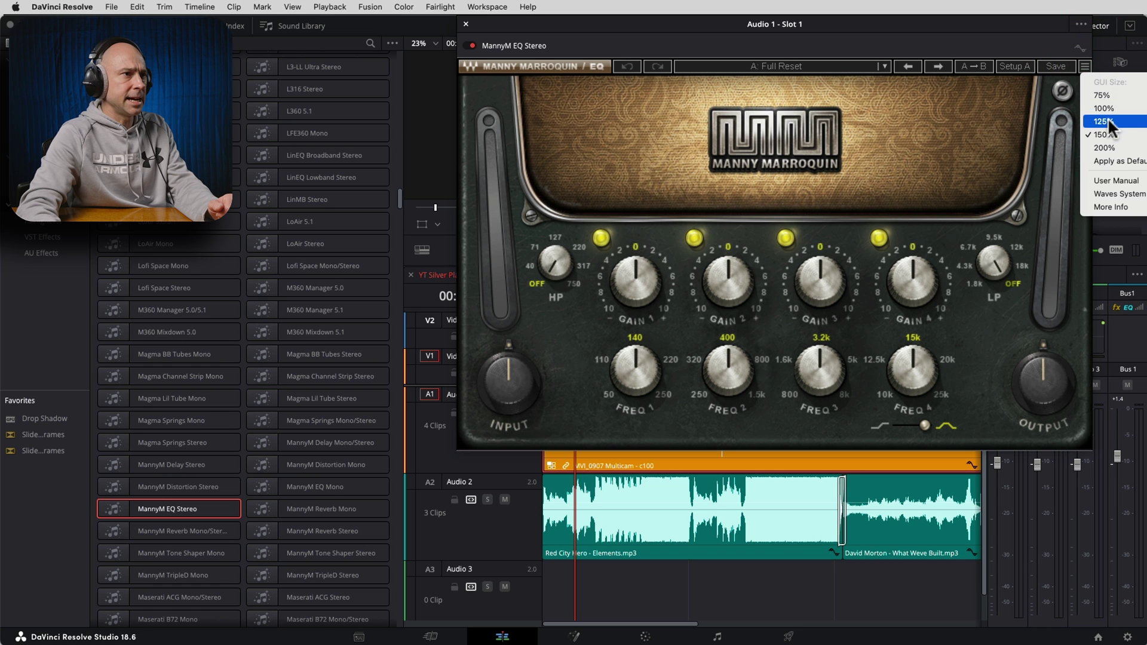
pyautogui.click(1092, 111)
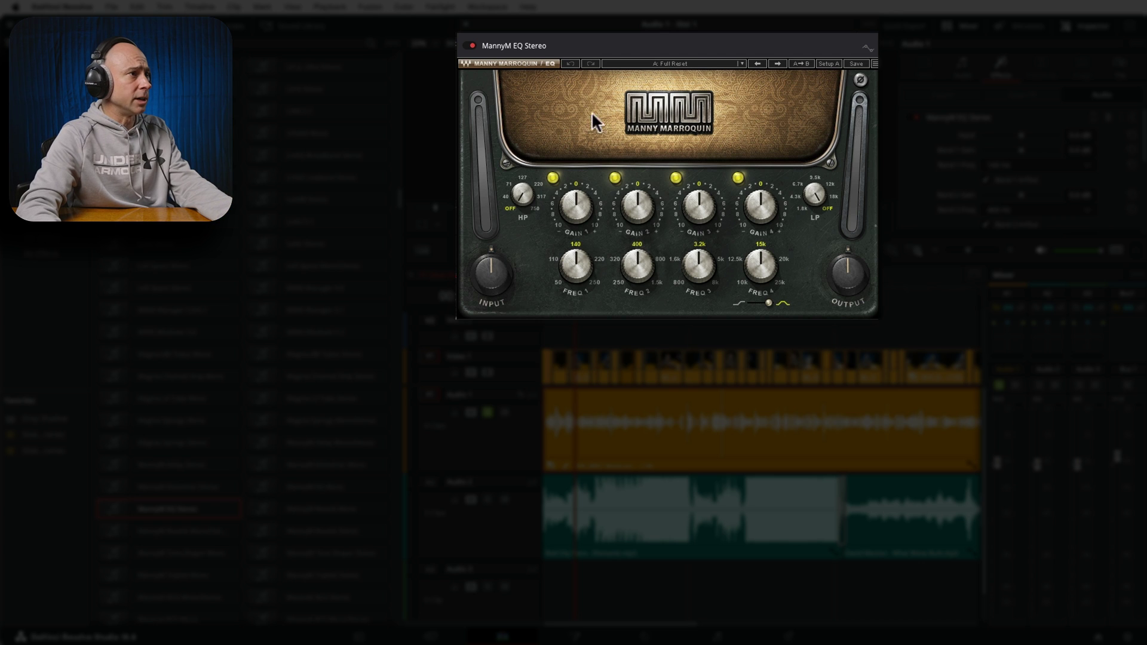
pyautogui.click(708, 62)
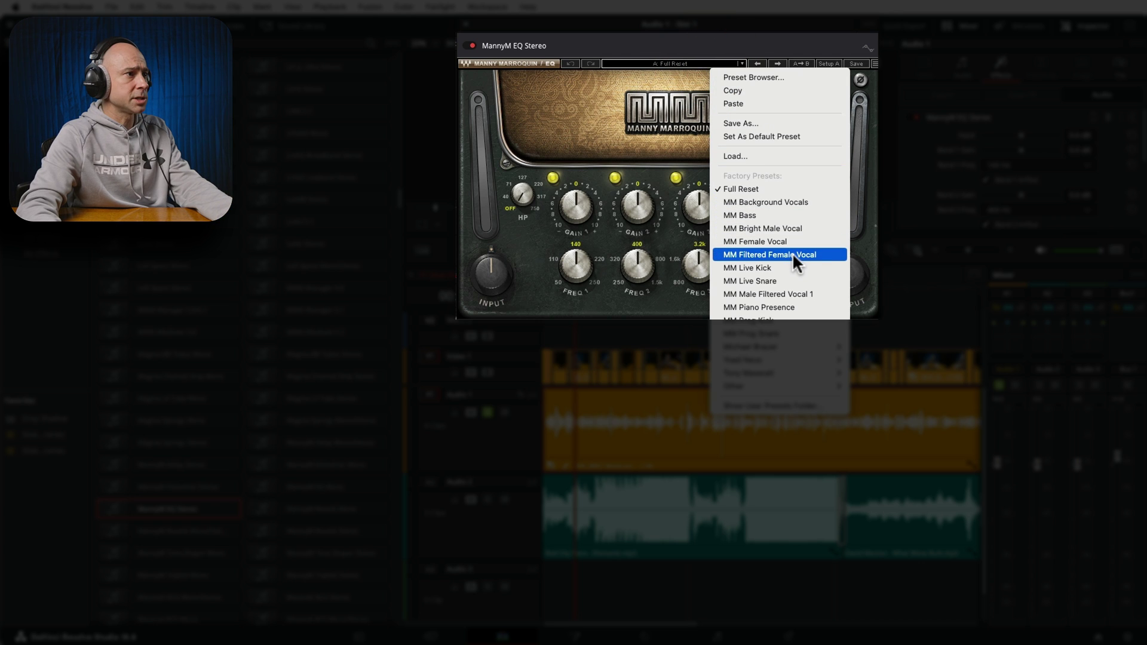
pyautogui.click(789, 228)
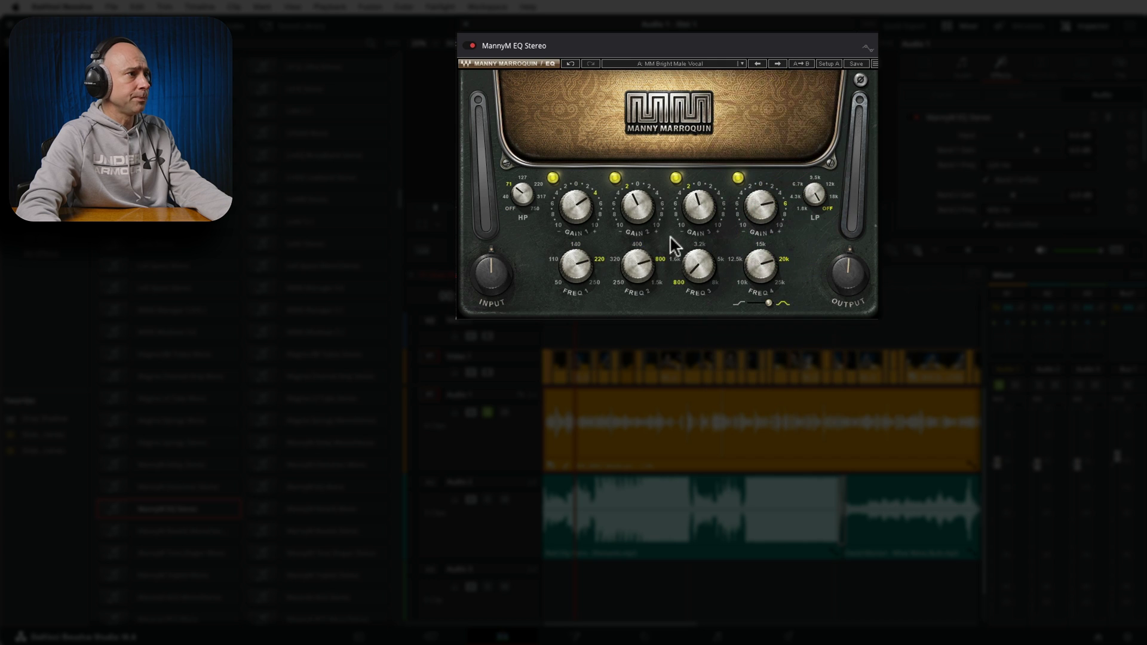
# During playback, raise the high-pass to about 108 and set band 3 to 1.6k at -4 gain
pyautogui.press('space')
pyautogui.moveTo(522, 194); pyautogui.dragTo(522, 179)
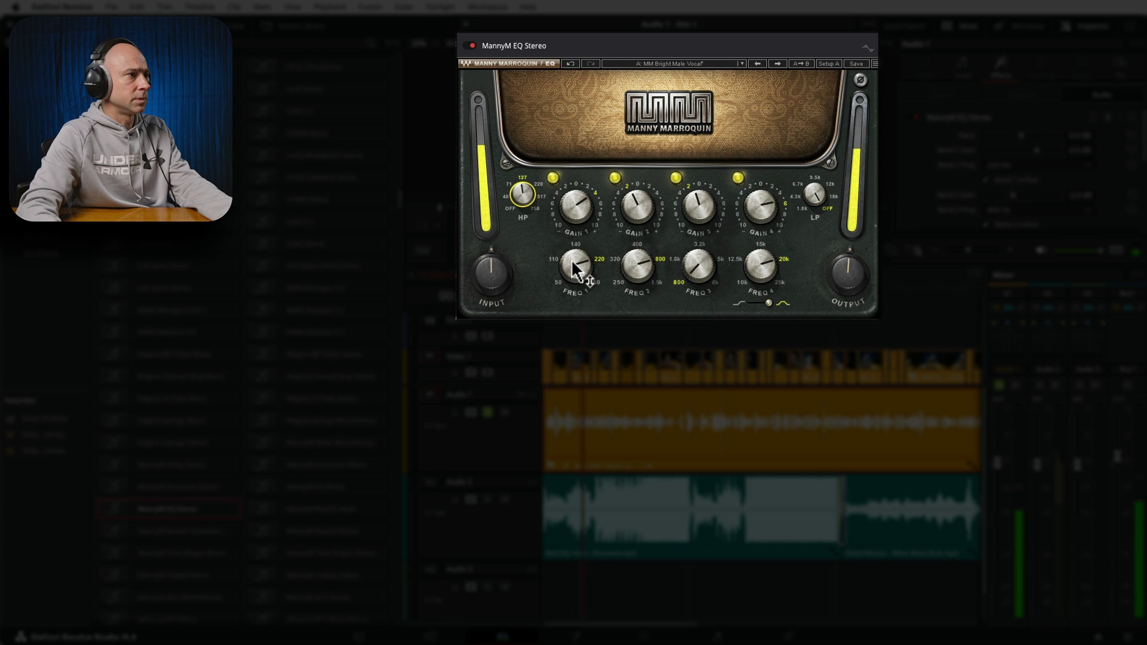
pyautogui.moveTo(576, 206)
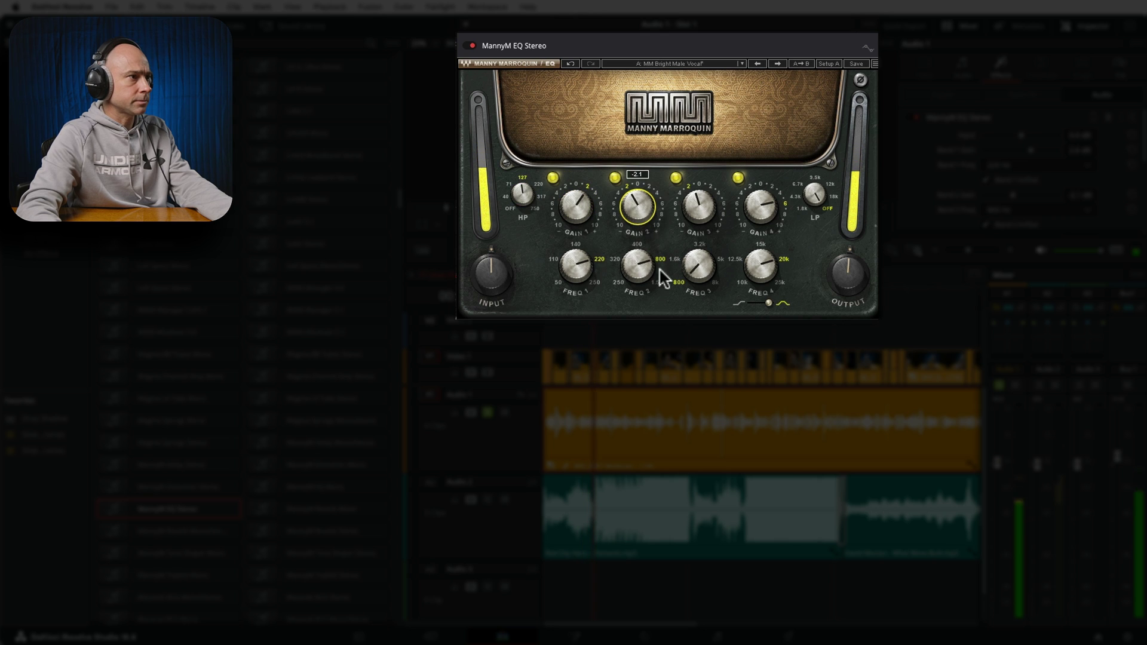
pyautogui.click(677, 258)
pyautogui.click(680, 260)
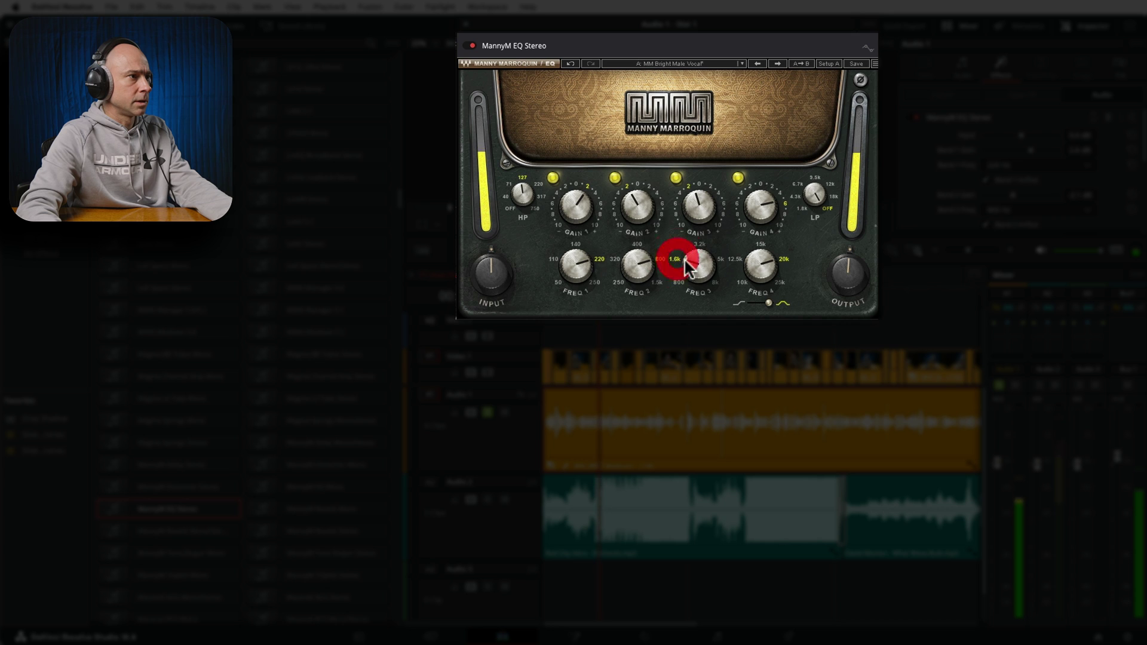
pyautogui.click(681, 193)
# Set band 4 to 12.5k at about 4.9, low-pass near 19.4k, output 2.2, and close the EQ
pyautogui.moveTo(754, 206); pyautogui.dragTo(755, 211)
pyautogui.click(736, 258)
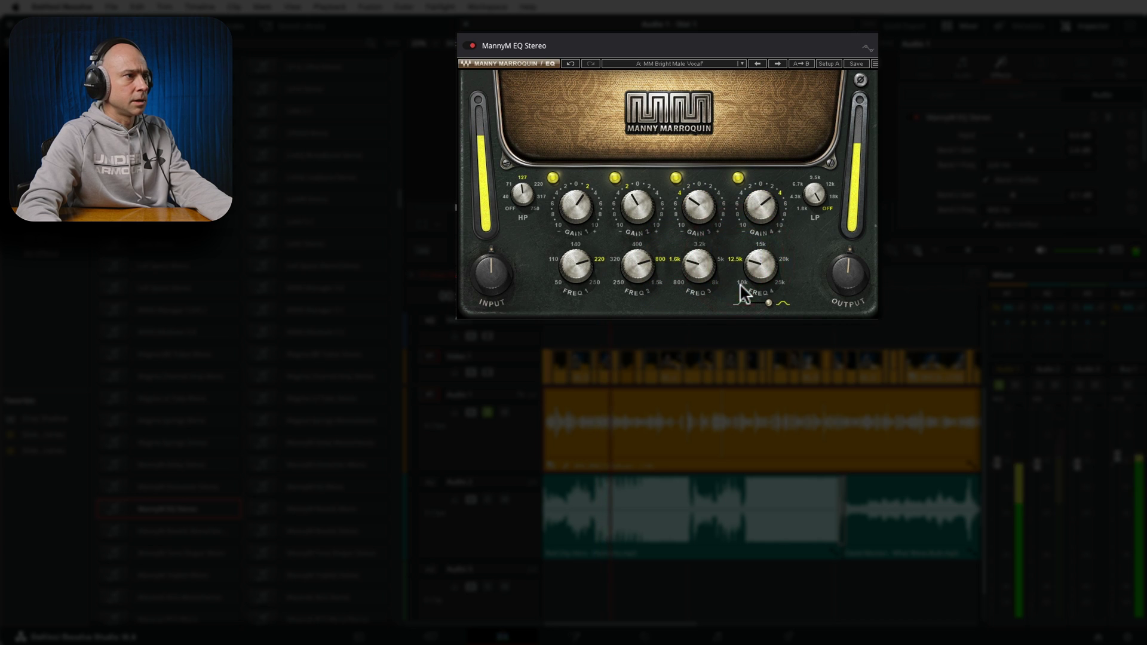
pyautogui.moveTo(811, 196); pyautogui.dragTo(811, 203)
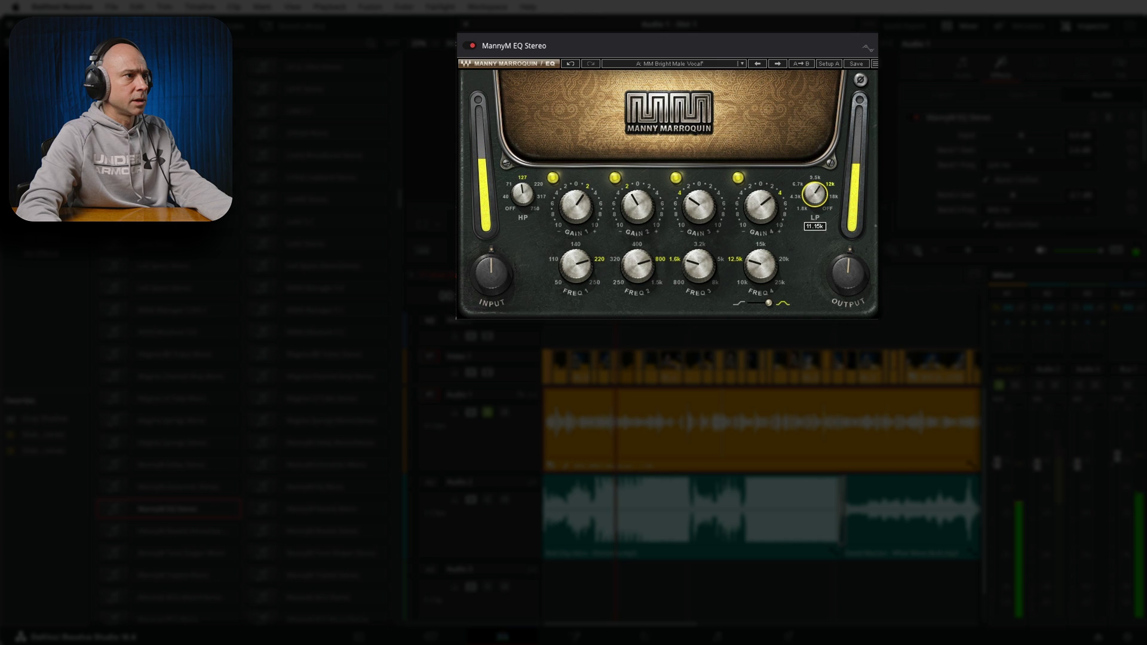
pyautogui.moveTo(815, 195); pyautogui.dragTo(814, 200)
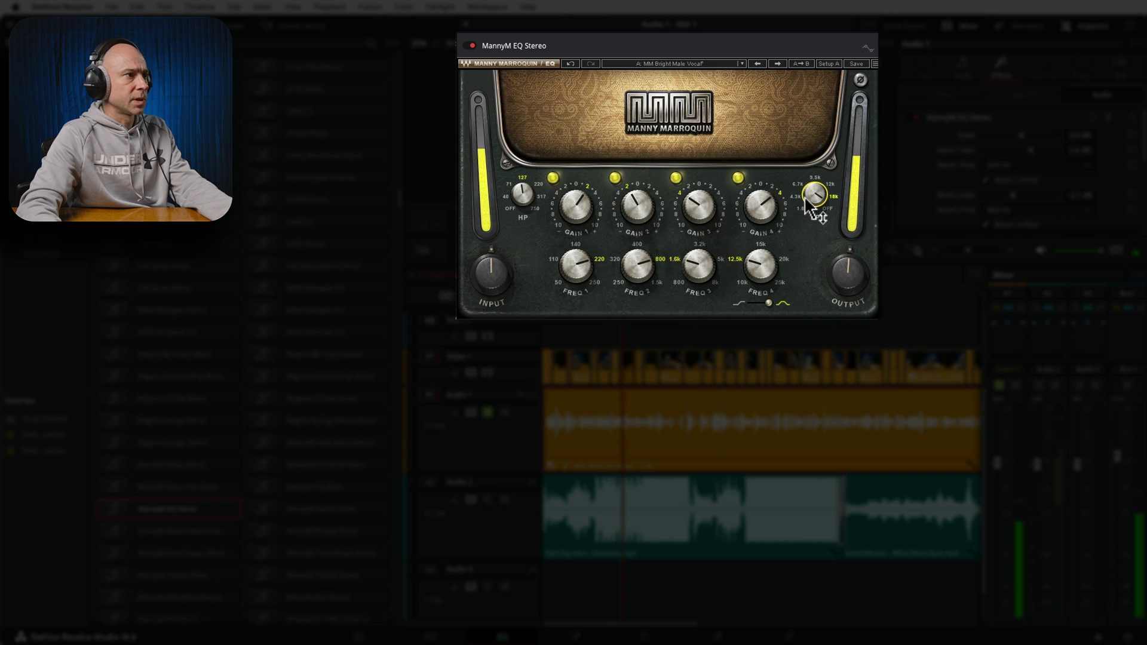
pyautogui.click(467, 46)
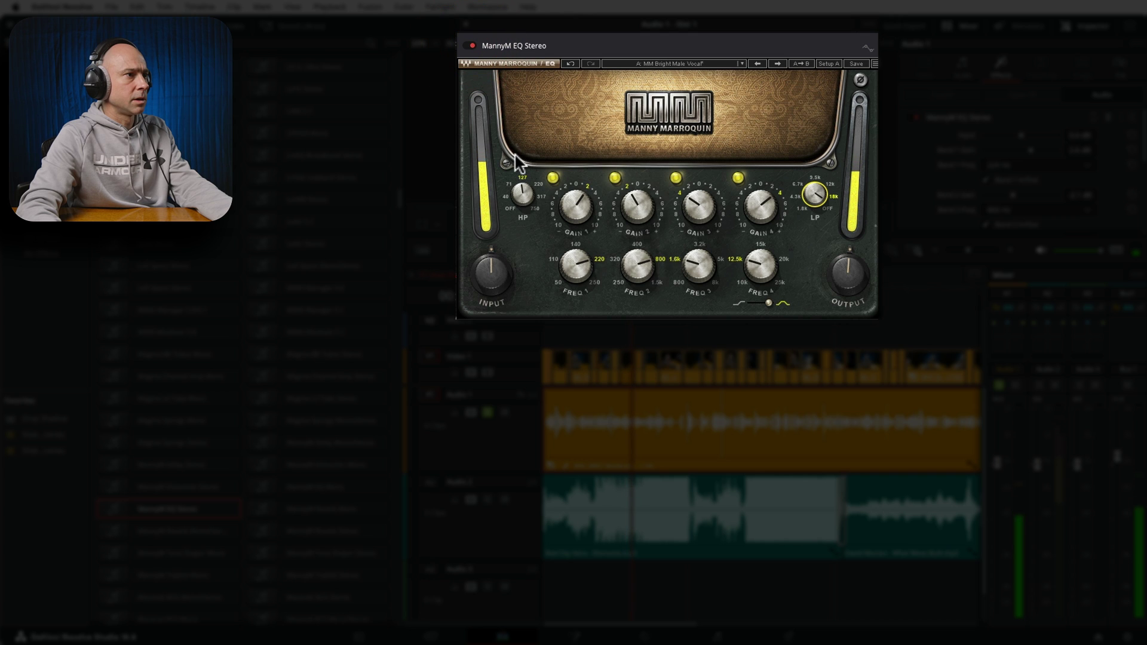
pyautogui.moveTo(847, 287); pyautogui.dragTo(848, 281)
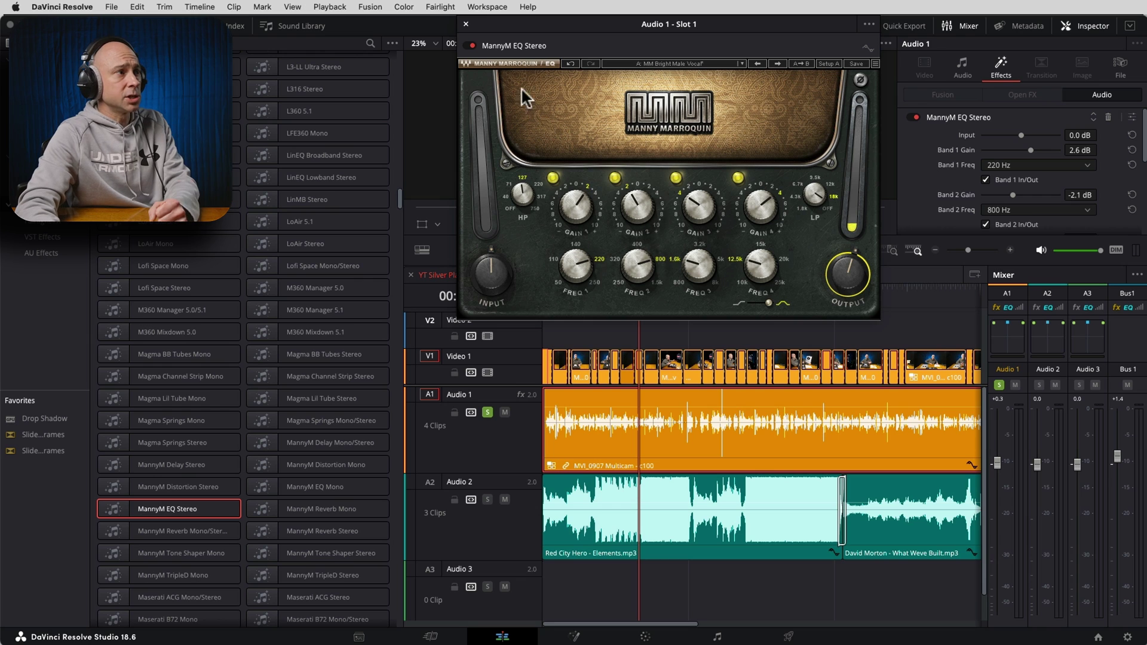
pyautogui.click(466, 24)
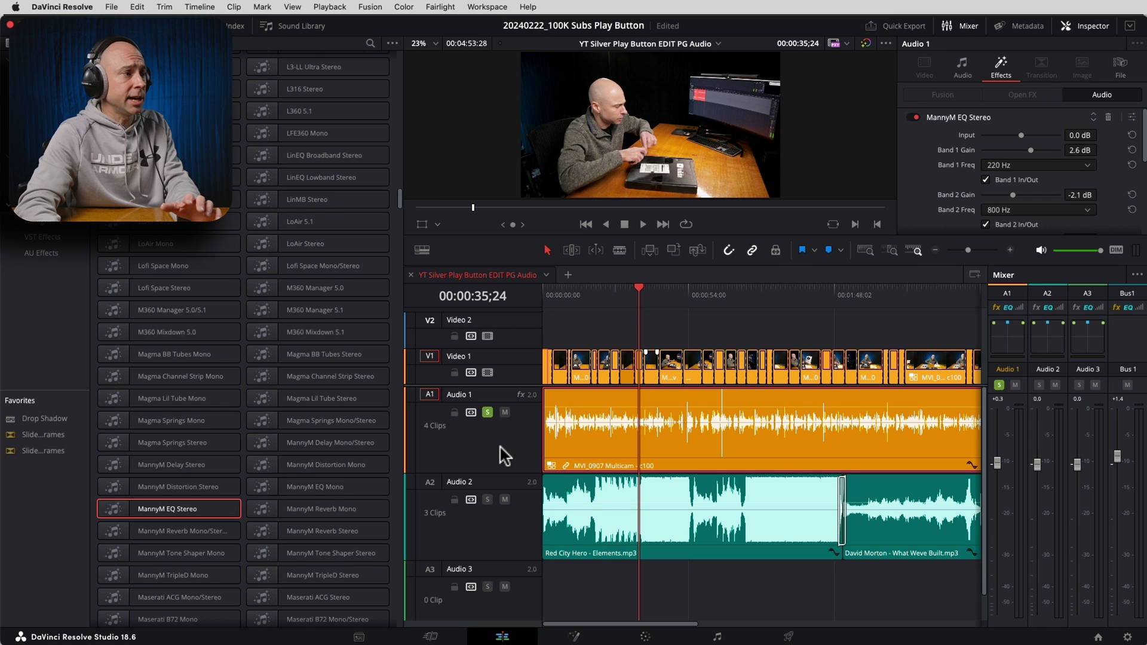
# Toggle the dialogue clip's Inspector equalizer on and back off, then close the inspector
pyautogui.click(499, 444)
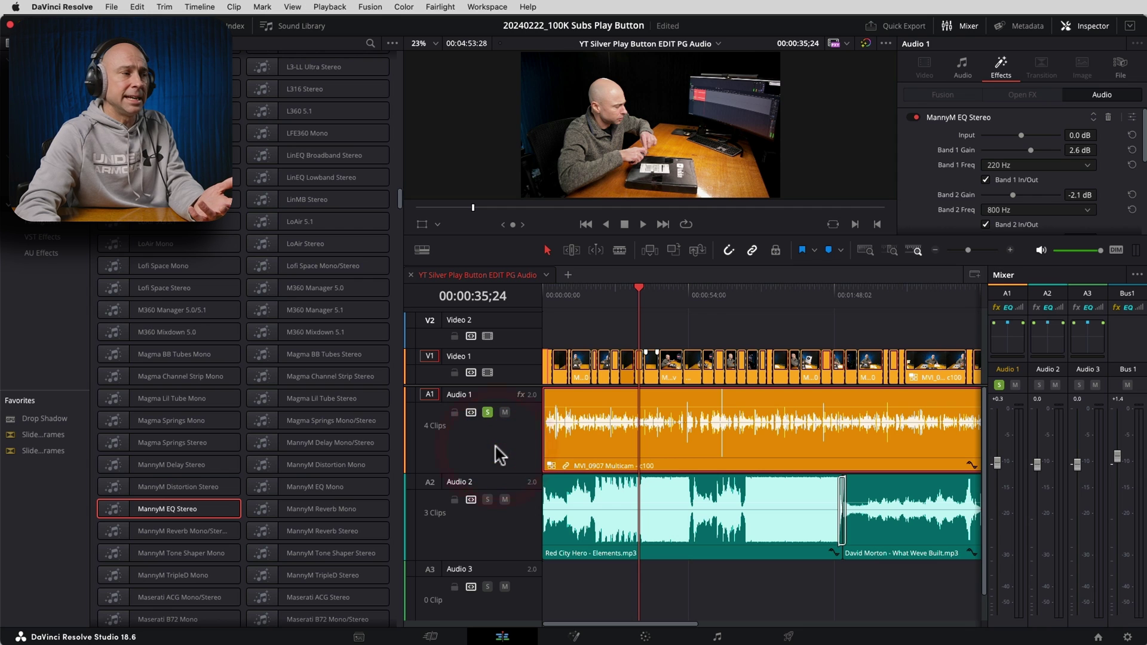
pyautogui.click(613, 437)
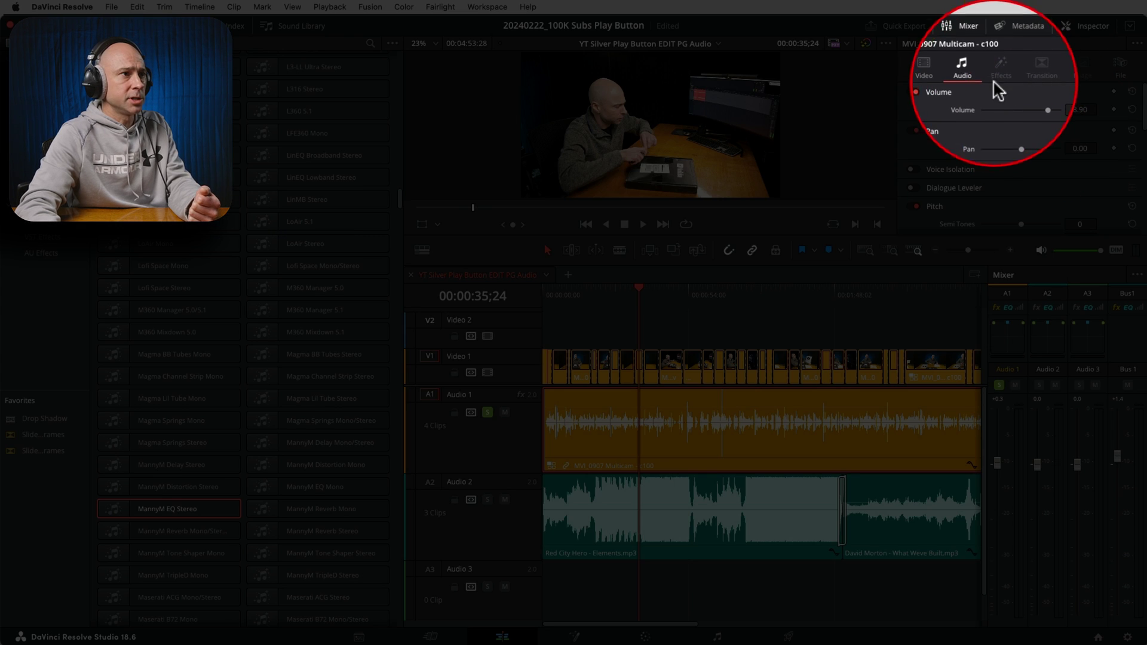
pyautogui.scroll(-3, 992, 101)
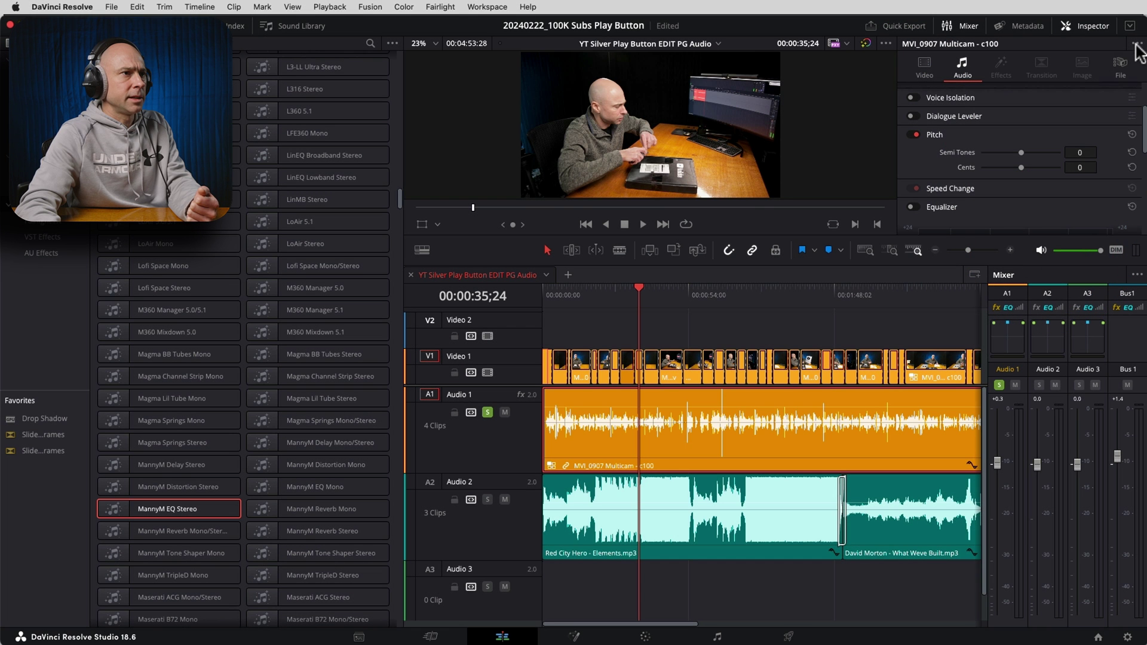
pyautogui.click(1130, 28)
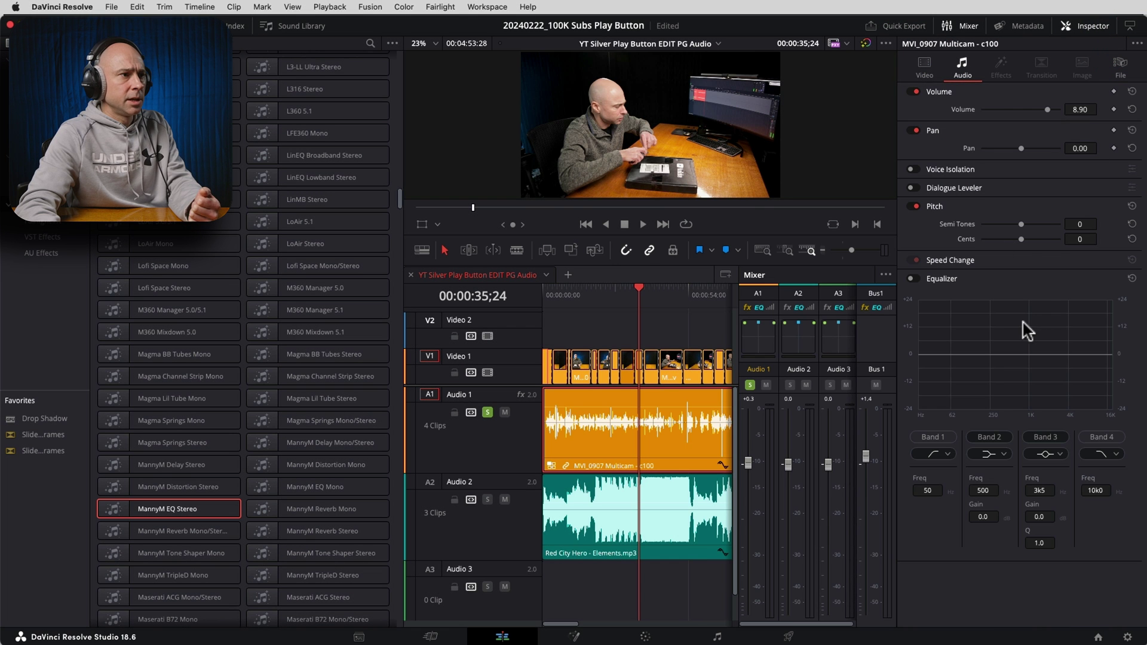
pyautogui.click(913, 278)
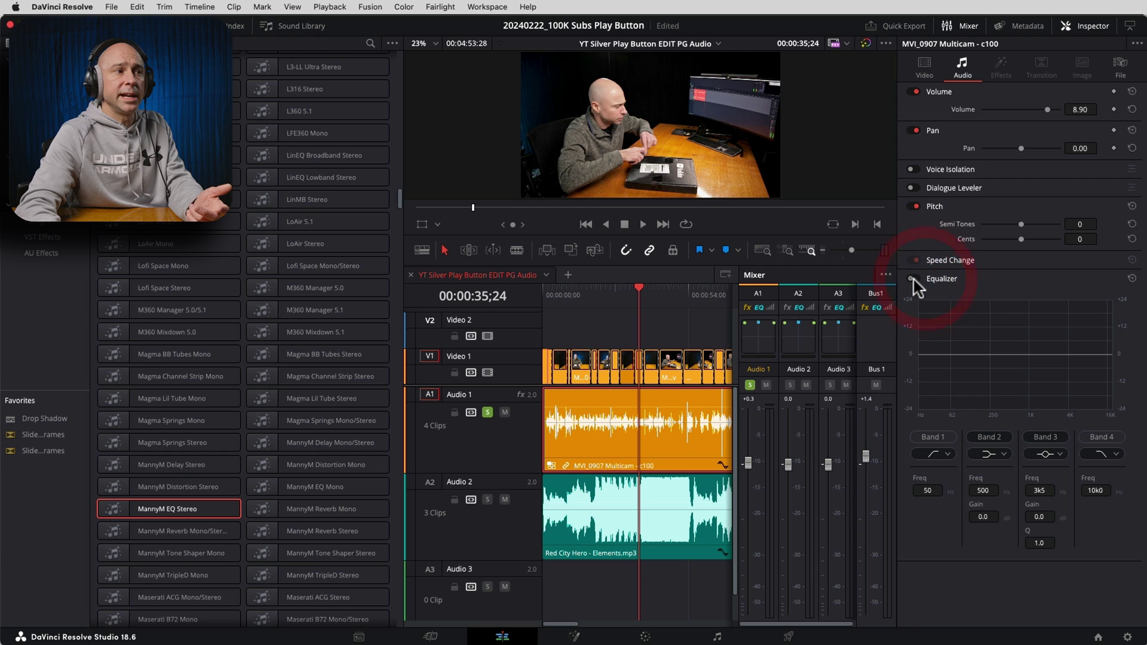
pyautogui.click(913, 278)
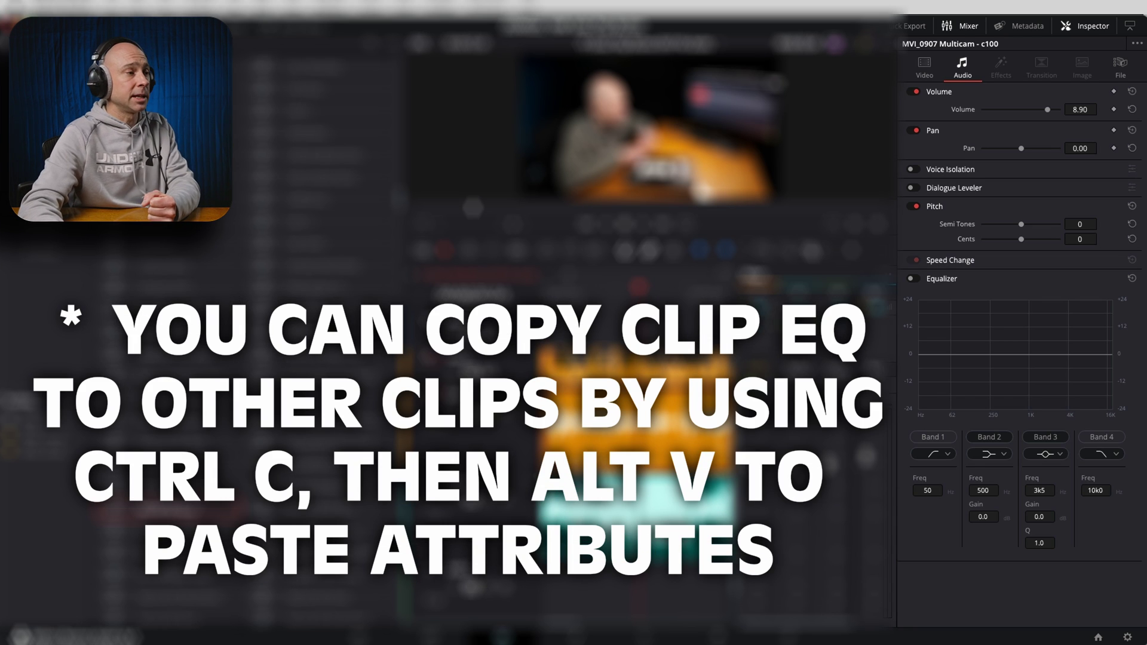
pyautogui.click(1034, 368)
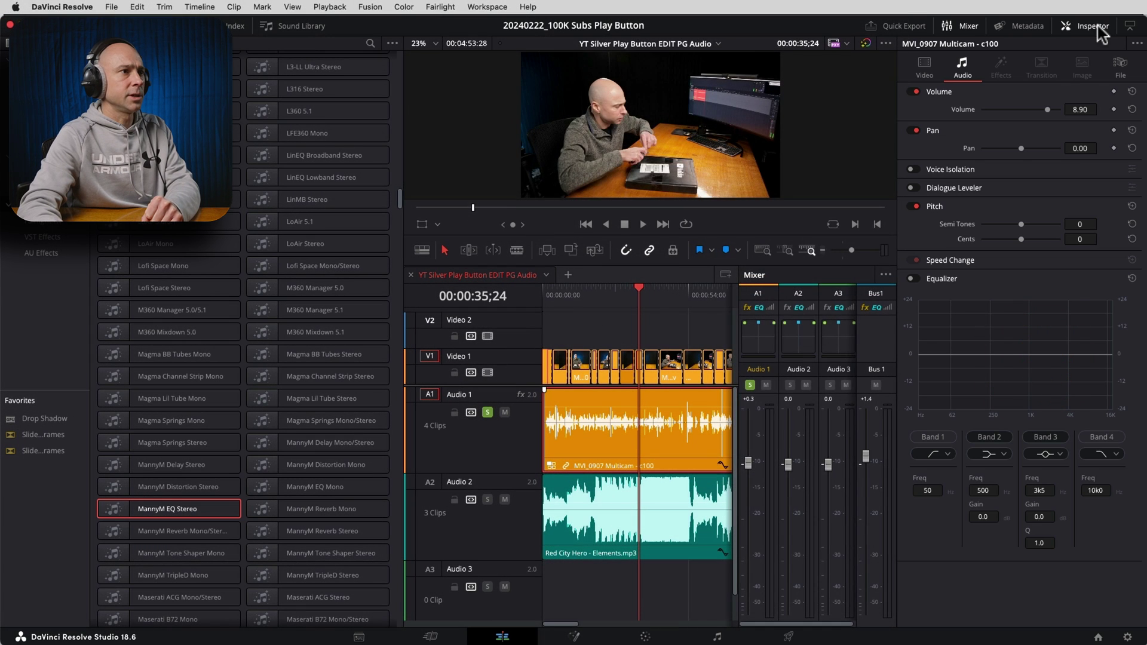
pyautogui.click(1098, 27)
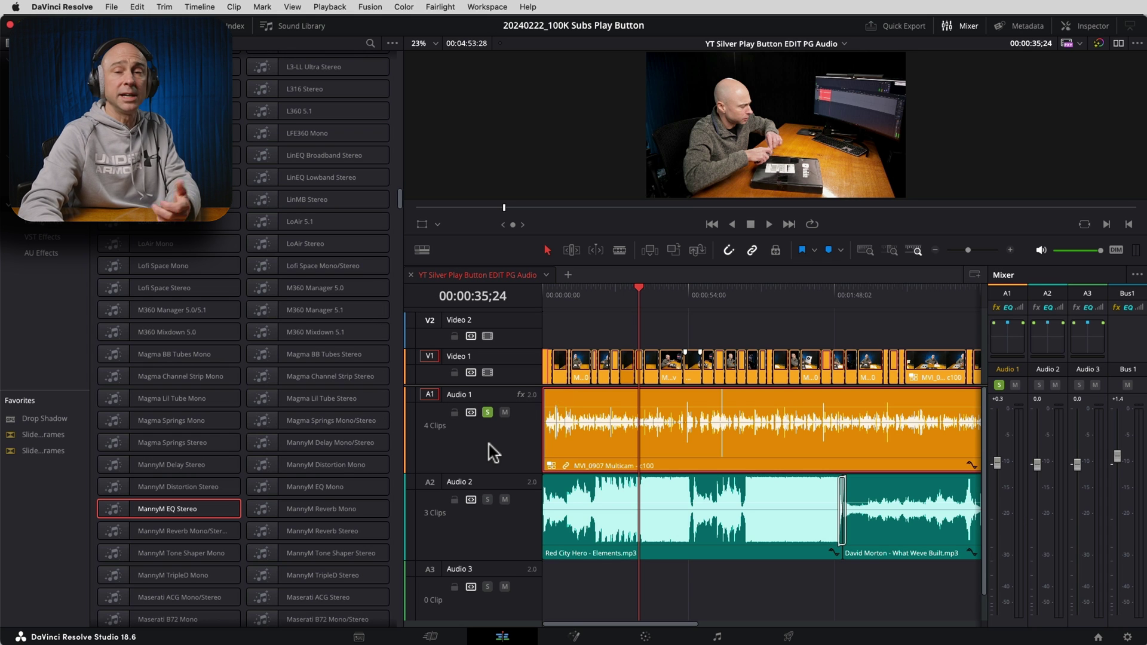
# Add RVox Stereo to Audio 1 and, during playback, set gate to -37.7 and compression to -9
pyautogui.scroll(-10, 192, 371)
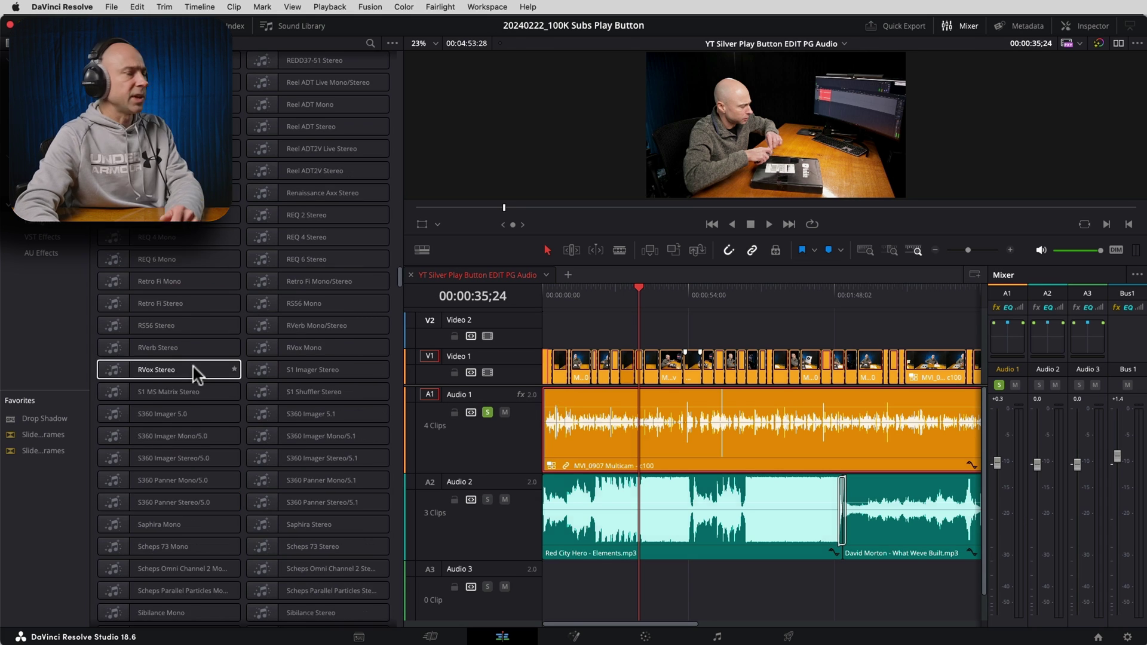
pyautogui.moveTo(193, 365); pyautogui.dragTo(473, 450)
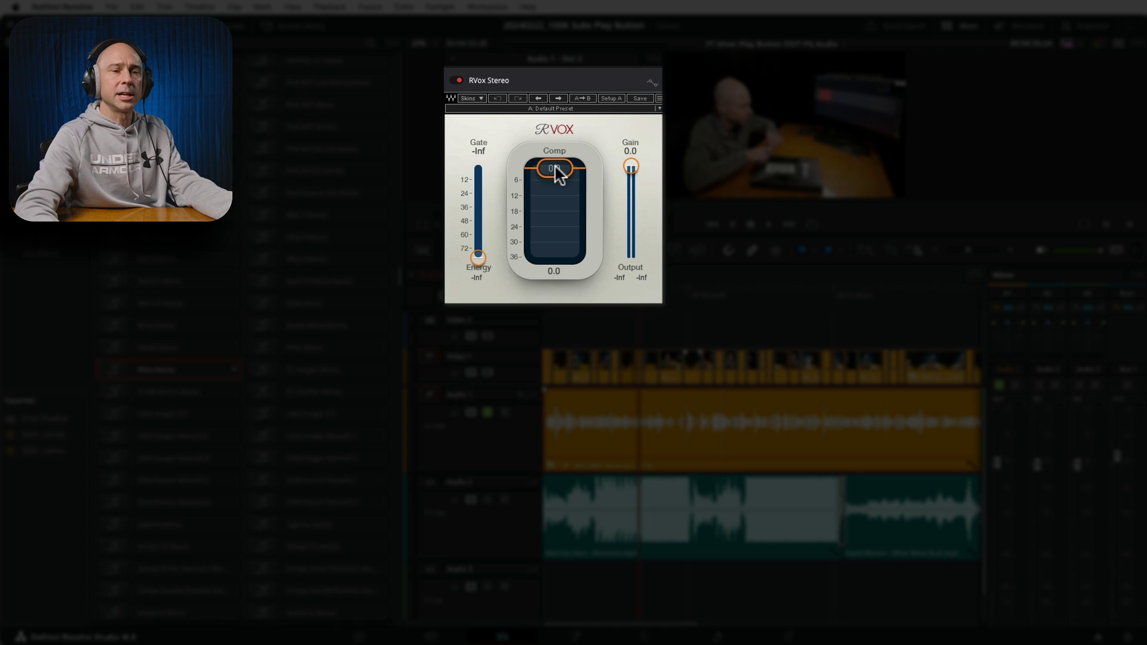
pyautogui.moveTo(553, 169); pyautogui.dragTo(554, 171)
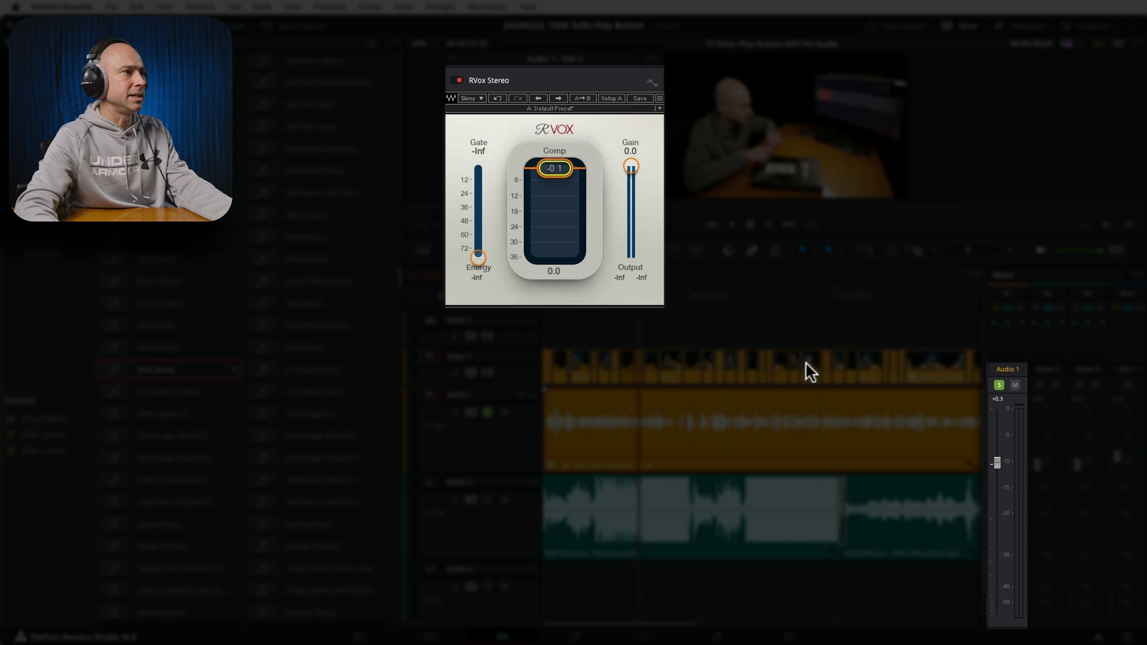
pyautogui.press('space')
pyautogui.moveTo(555, 169); pyautogui.dragTo(562, 194)
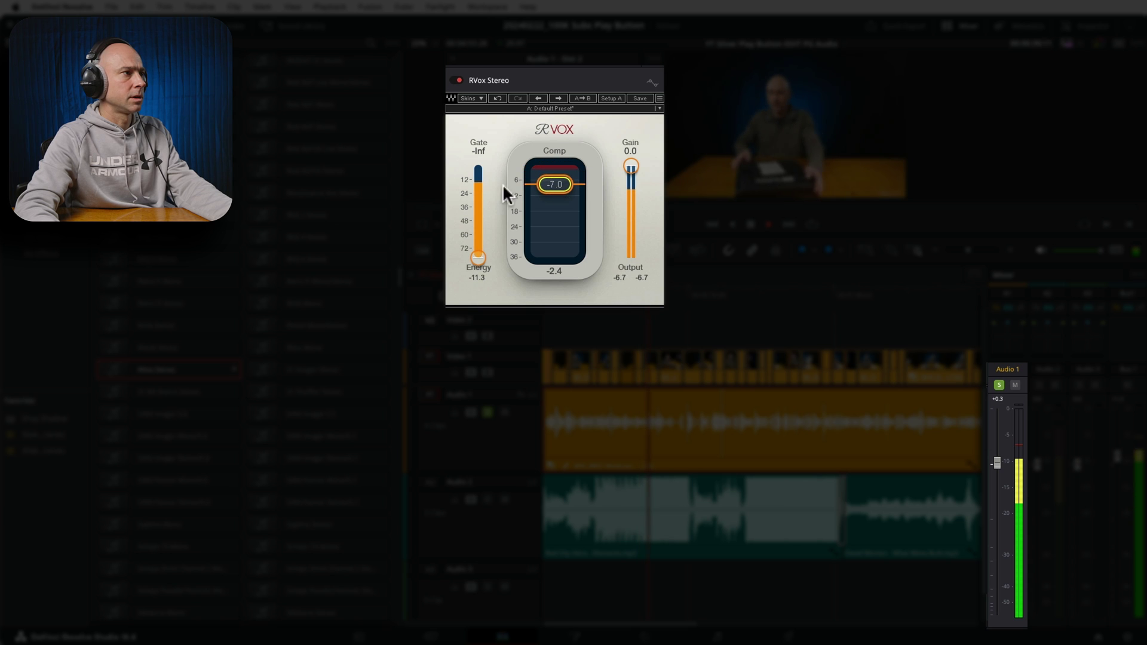
pyautogui.moveTo(480, 263); pyautogui.dragTo(486, 208)
pyautogui.moveTo(551, 185); pyautogui.dragTo(545, 189)
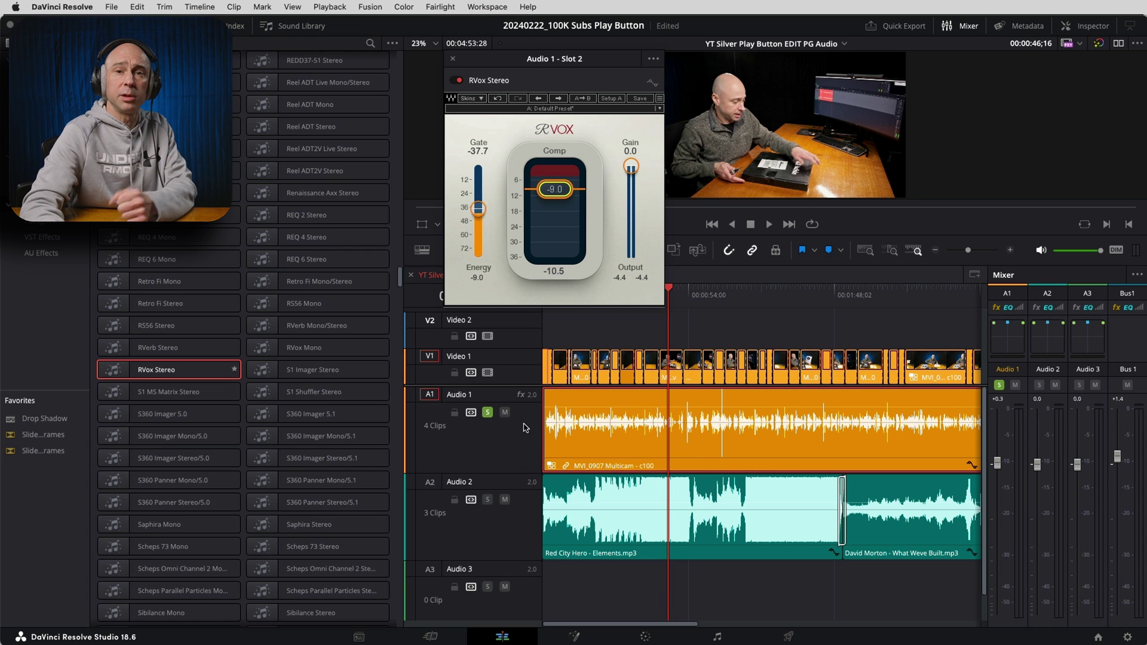
# Close the RVox window, hide the effects library, and zoom the timeline in at its start
pyautogui.click(453, 59)
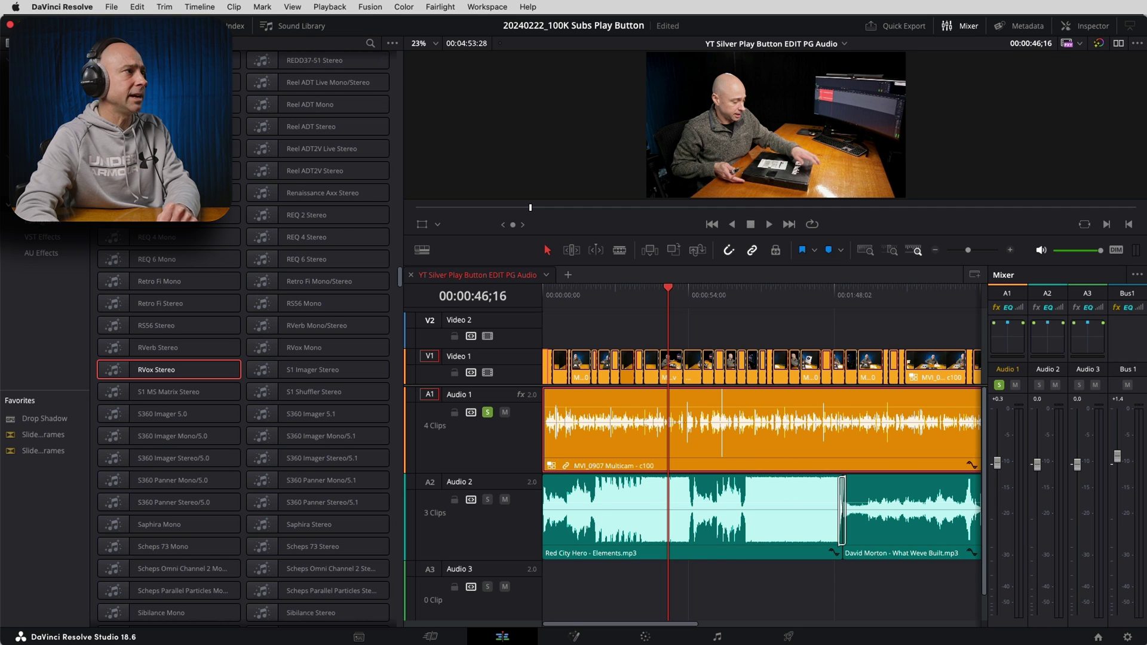
pyautogui.hotkey('ctrl', 'shift', '7')
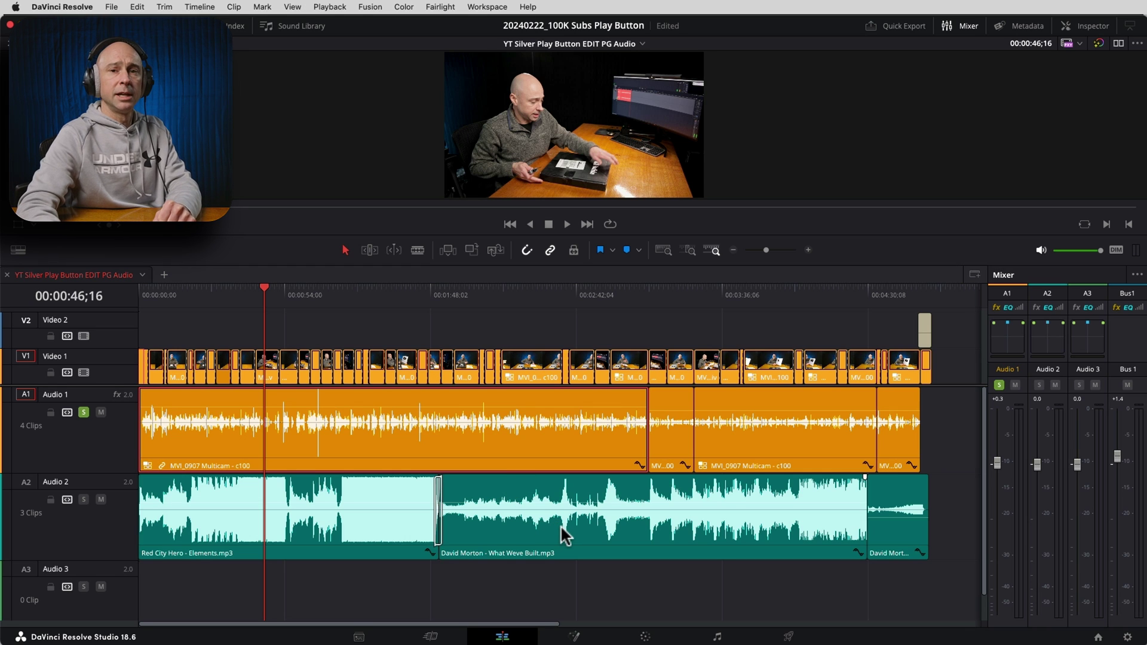
pyautogui.press('Home')
pyautogui.press('super+equal')
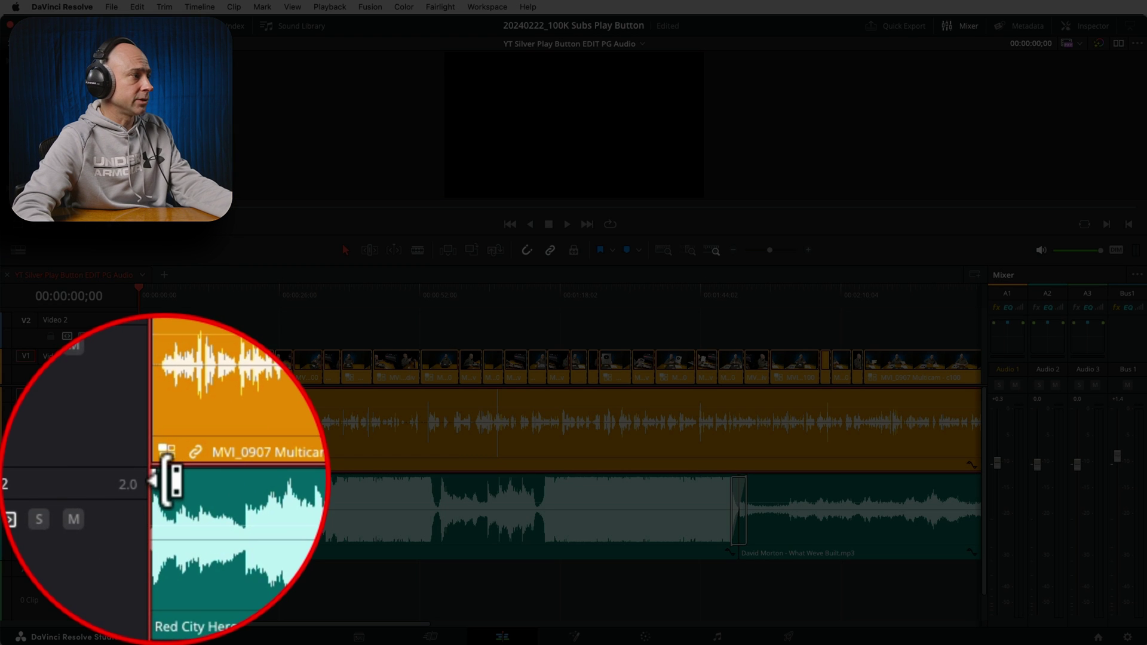
# Add a fade-in to the Red City Hero music, make audio tracks taller, then shorten the fade
pyautogui.moveTo(140, 476)
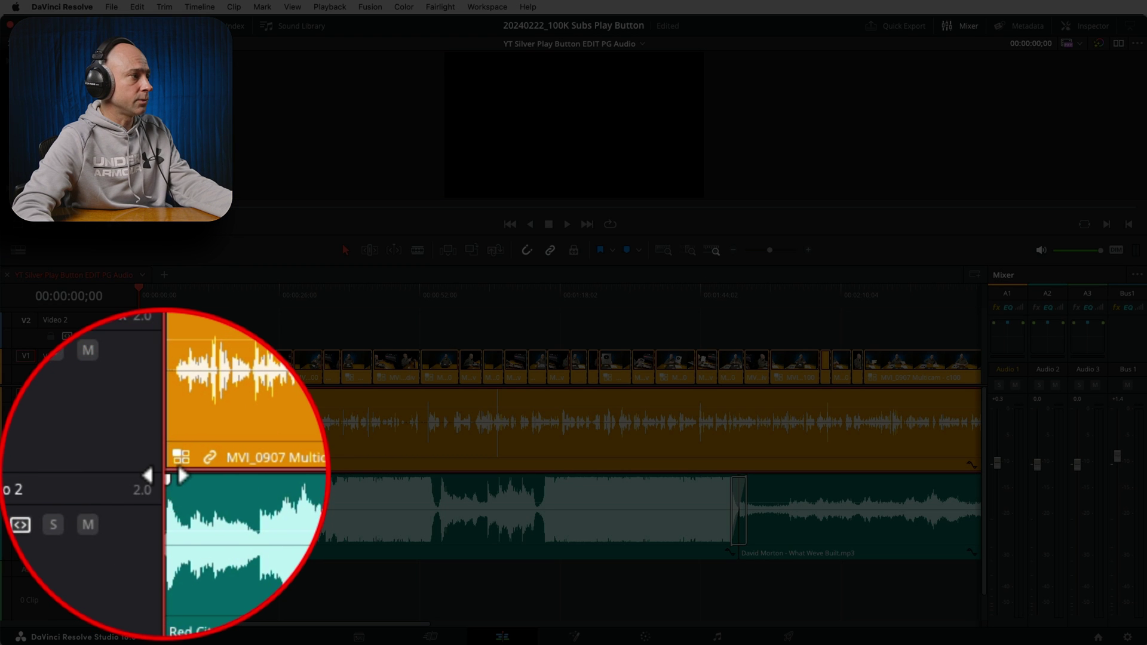
pyautogui.moveTo(237, 476); pyautogui.dragTo(342, 478)
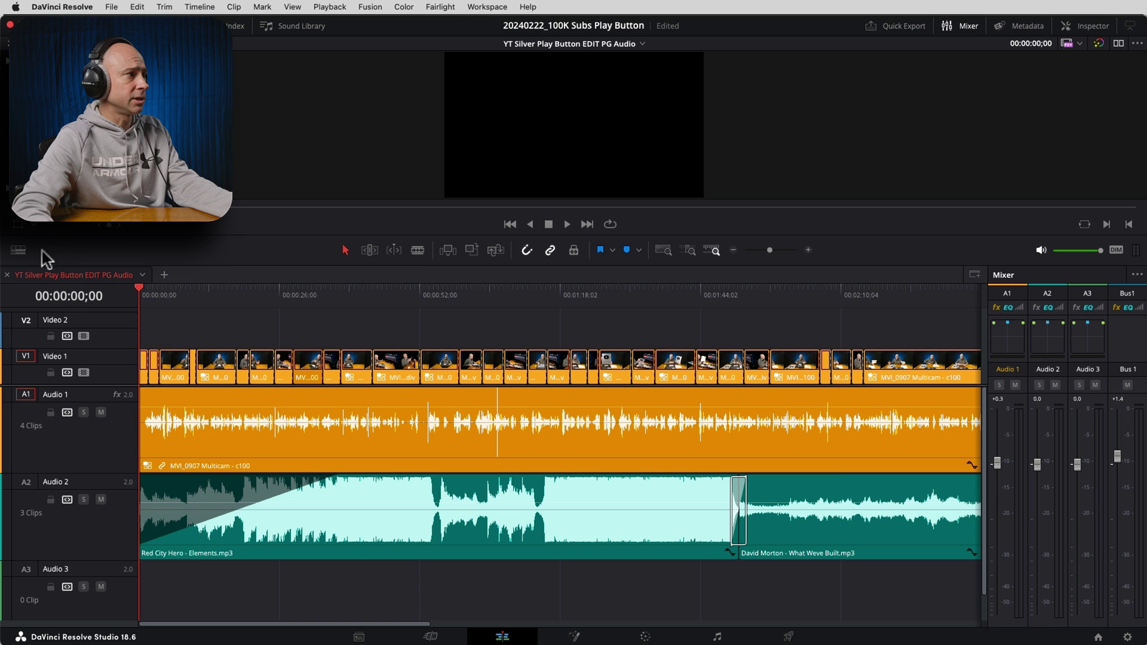
pyautogui.click(18, 251)
pyautogui.moveTo(81, 445)
pyautogui.mouseDown()
pyautogui.moveTo(47, 445)
pyautogui.moveTo(75, 444)
pyautogui.mouseUp()
pyautogui.moveTo(342, 470); pyautogui.dragTo(315, 471)
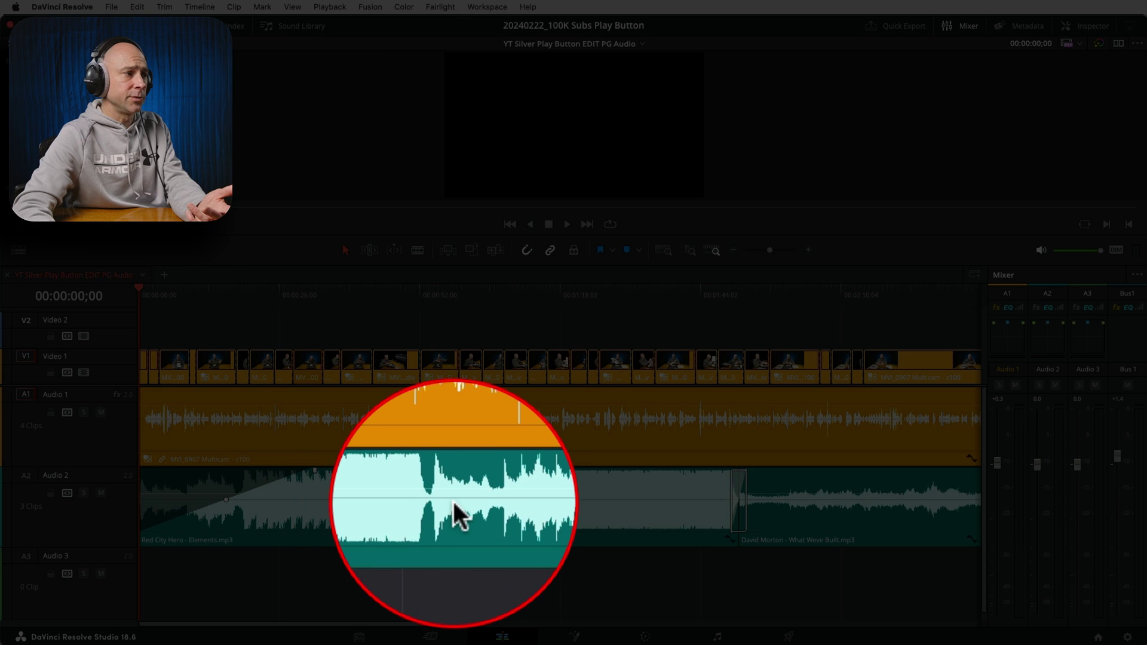
# Adjust the Red City Hero clip volume, settling it at -7.01 dB
pyautogui.moveTo(449, 499)
pyautogui.mouseDown()
pyautogui.moveTo(441, 505)
pyautogui.moveTo(442, 483)
pyautogui.mouseUp()
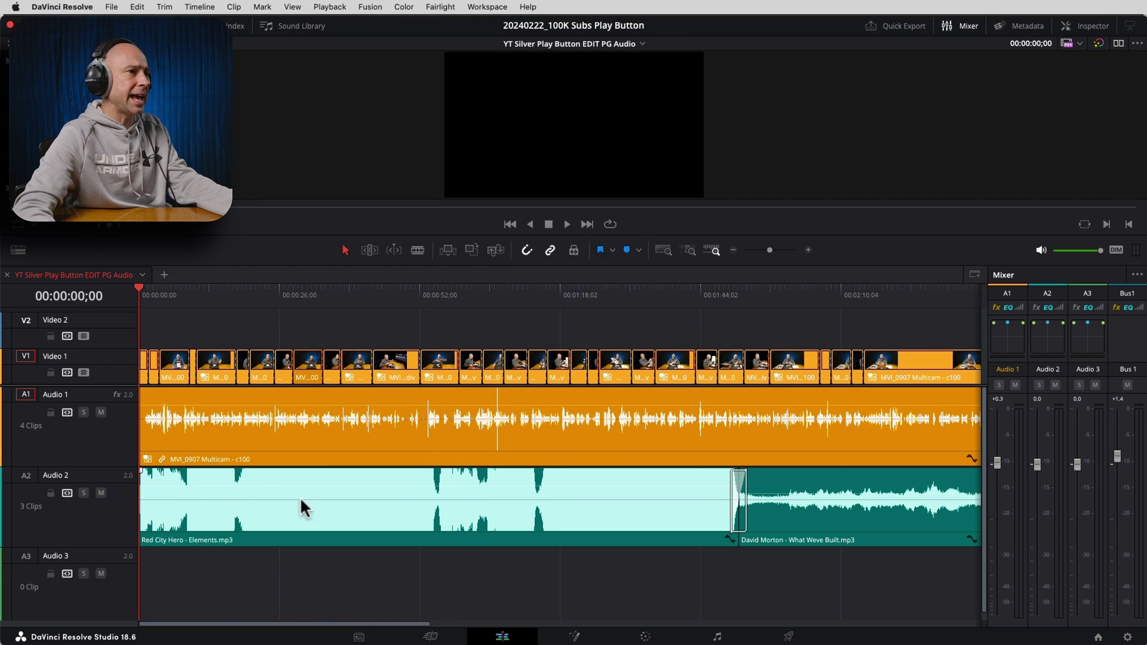
pyautogui.click(343, 487)
pyautogui.moveTo(333, 492); pyautogui.dragTo(337, 501)
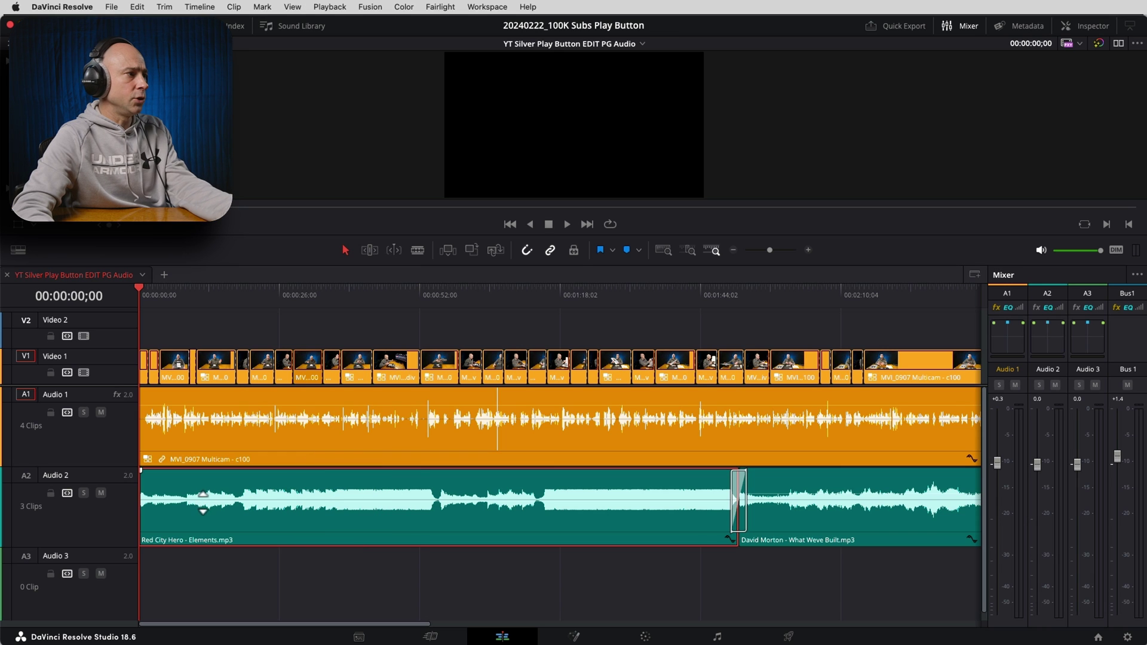
# Add volume keyframes to the Red City Hero music, dipping it to -16.82 dB after the opening
pyautogui.click(1084, 26)
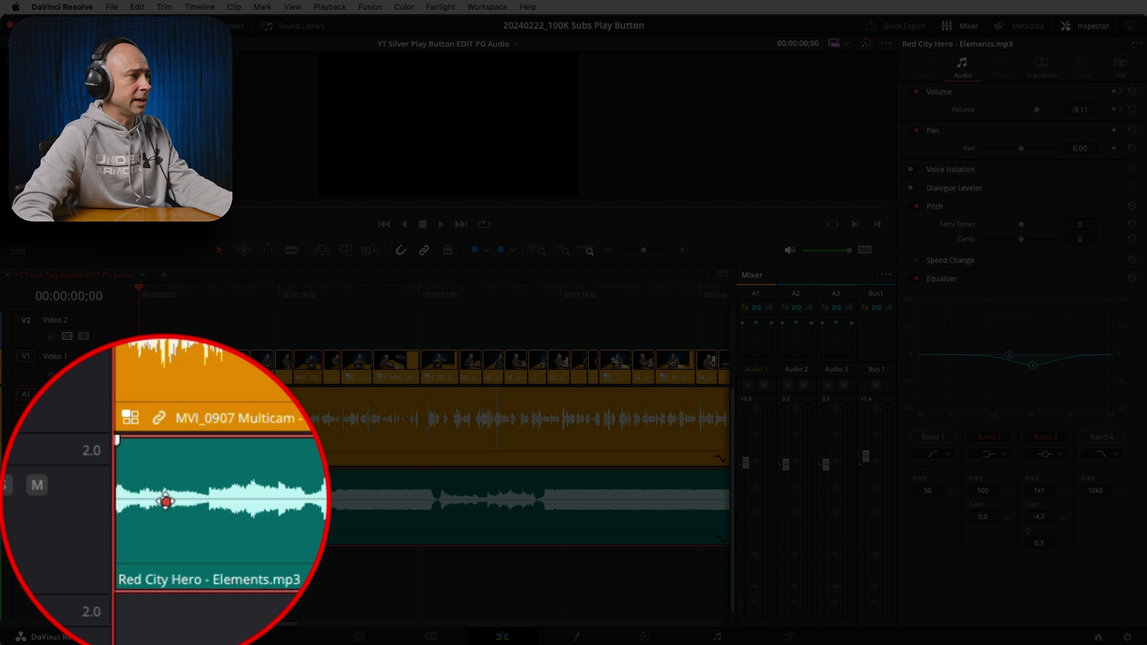
pyautogui.keyDown('alt'); pyautogui.click(166, 500); pyautogui.keyUp('alt')
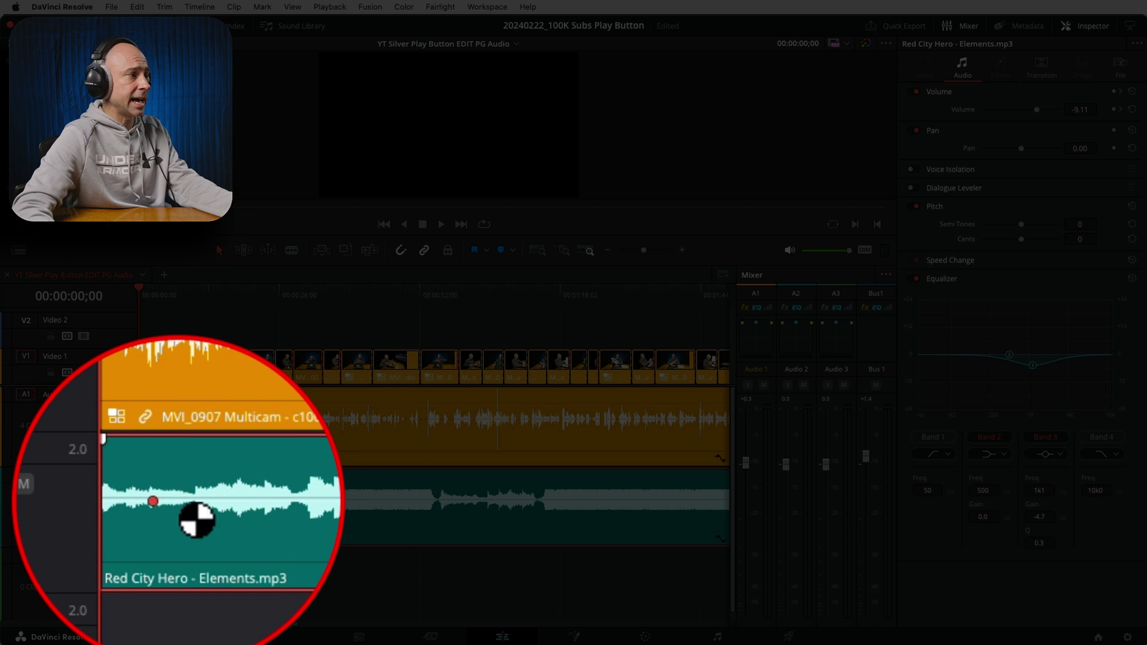
pyautogui.keyDown('alt'); pyautogui.click(179, 501); pyautogui.keyUp('alt')
pyautogui.moveTo(178, 502); pyautogui.dragTo(242, 514)
pyautogui.keyDown('alt'); pyautogui.click(234, 506); pyautogui.keyUp('alt')
pyautogui.keyDown('alt'); pyautogui.click(242, 506); pyautogui.keyUp('alt')
# Play back the music ducking around 16 seconds and save the project
pyautogui.press('space')
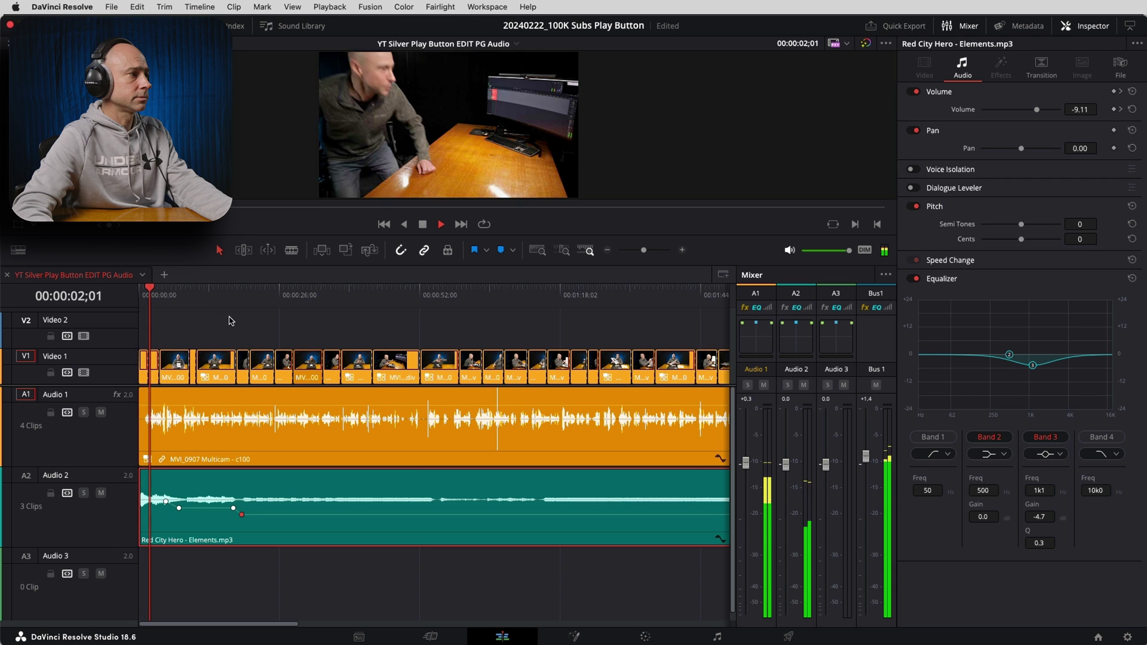
pyautogui.click(683, 250)
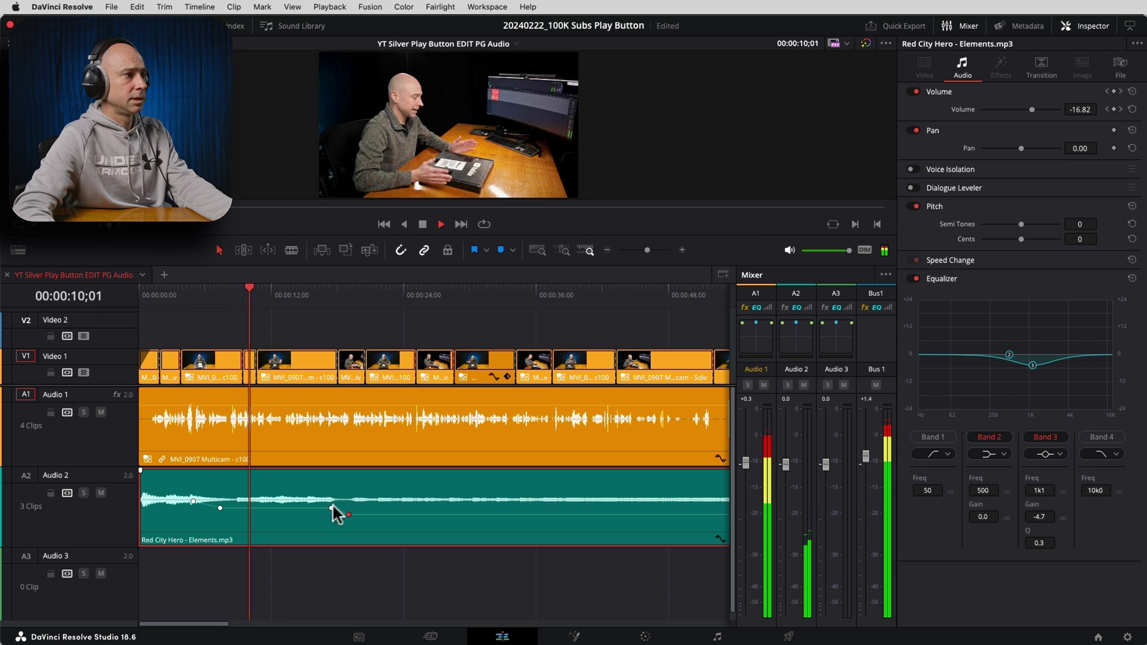
pyautogui.click(324, 292)
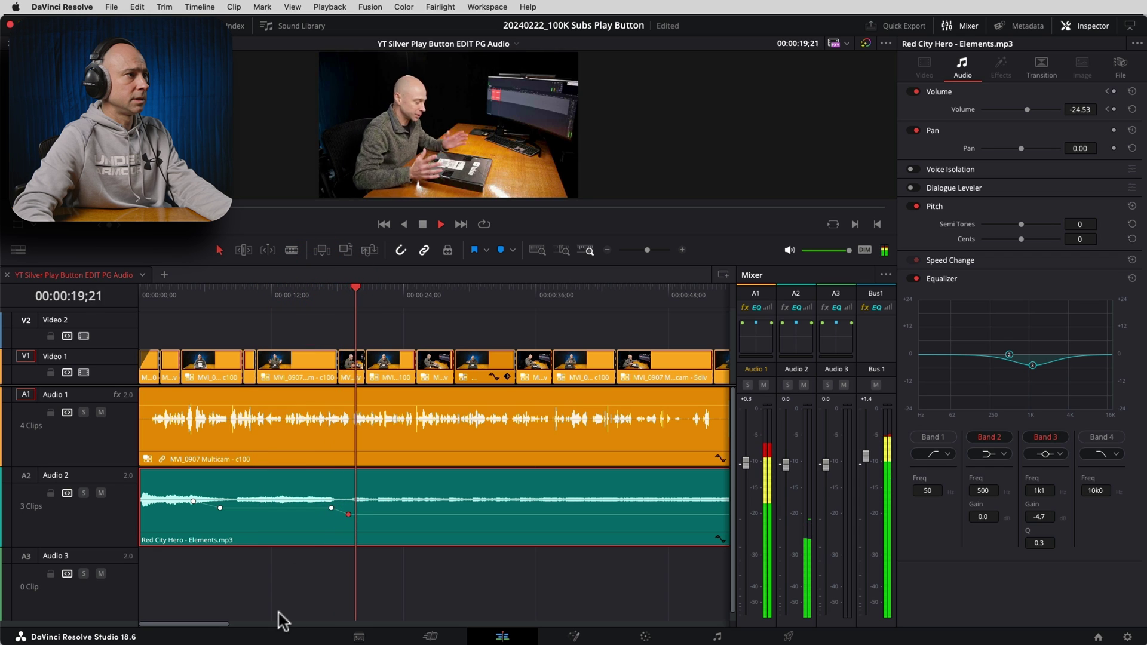
pyautogui.press('space')
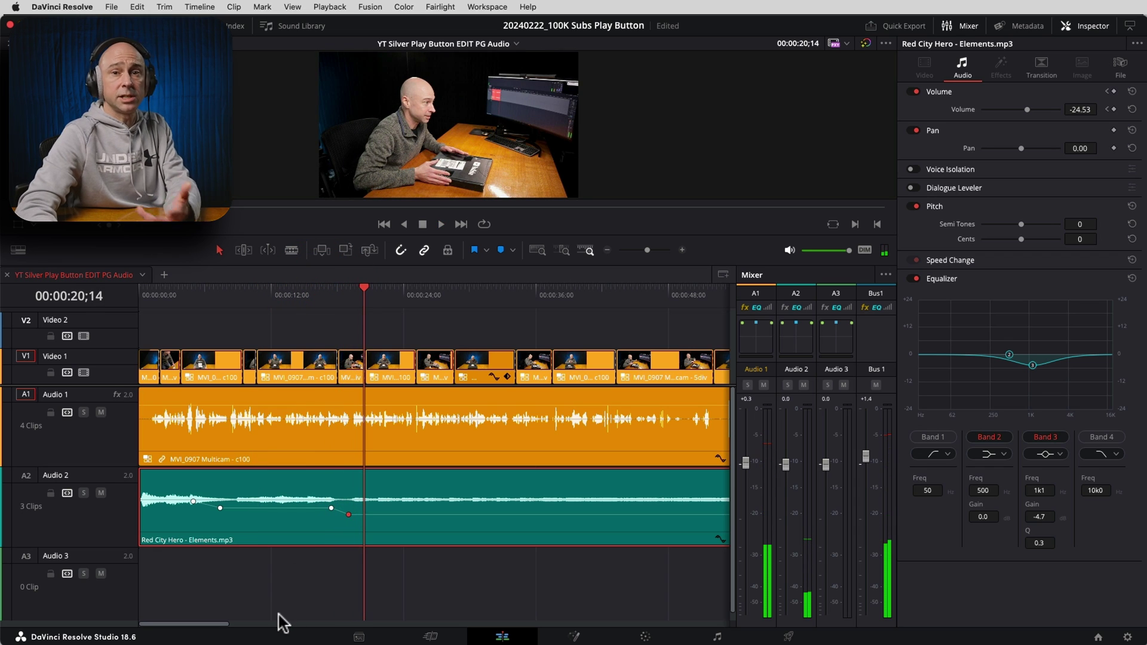
pyautogui.press('super+s')
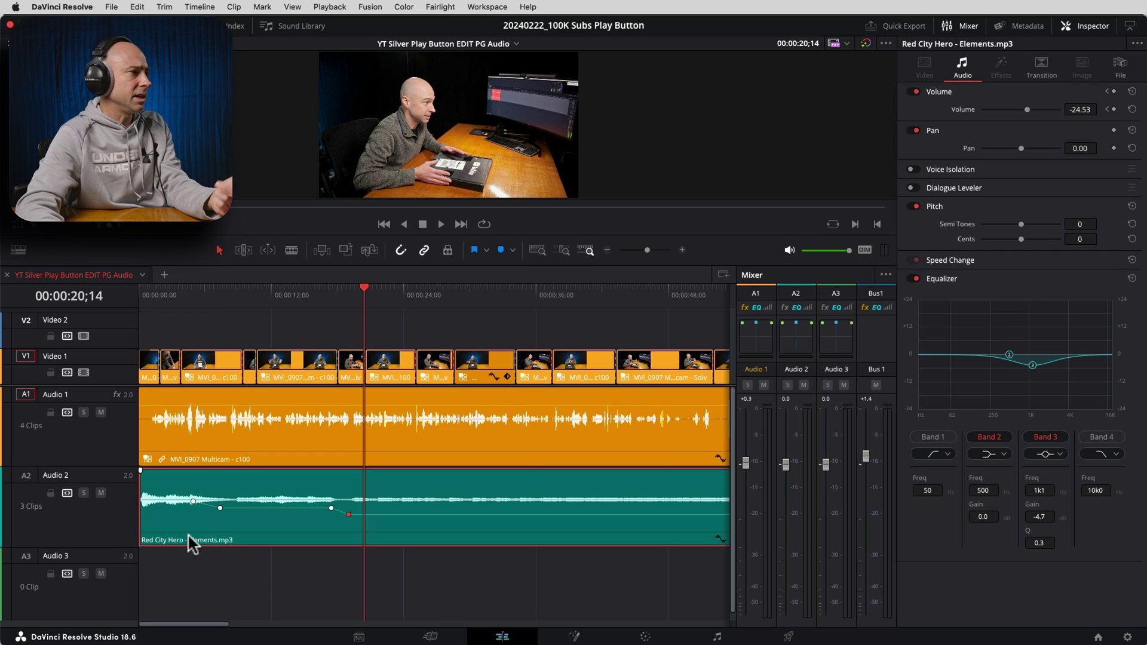
pyautogui.click(77, 529)
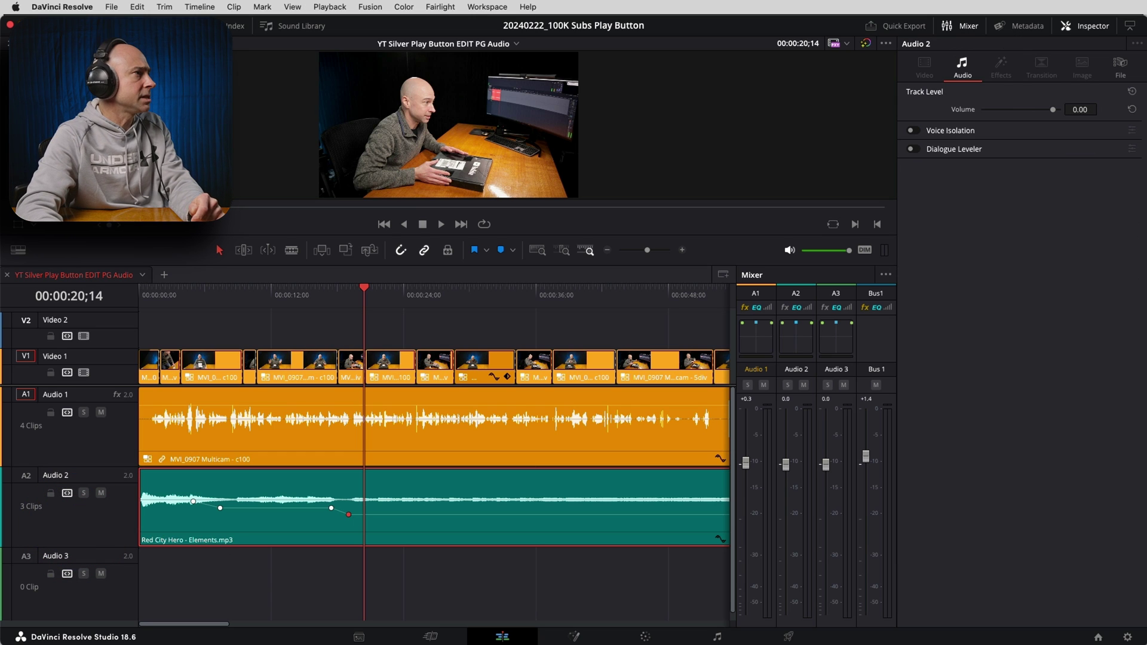
# Apply THX Spatial Creator to Audio 2 with the Medium Hall room, then play from the start
pyautogui.click(191, 26)
pyautogui.scroll(-10, 294, 402)
pyautogui.scroll(-15, 293, 406)
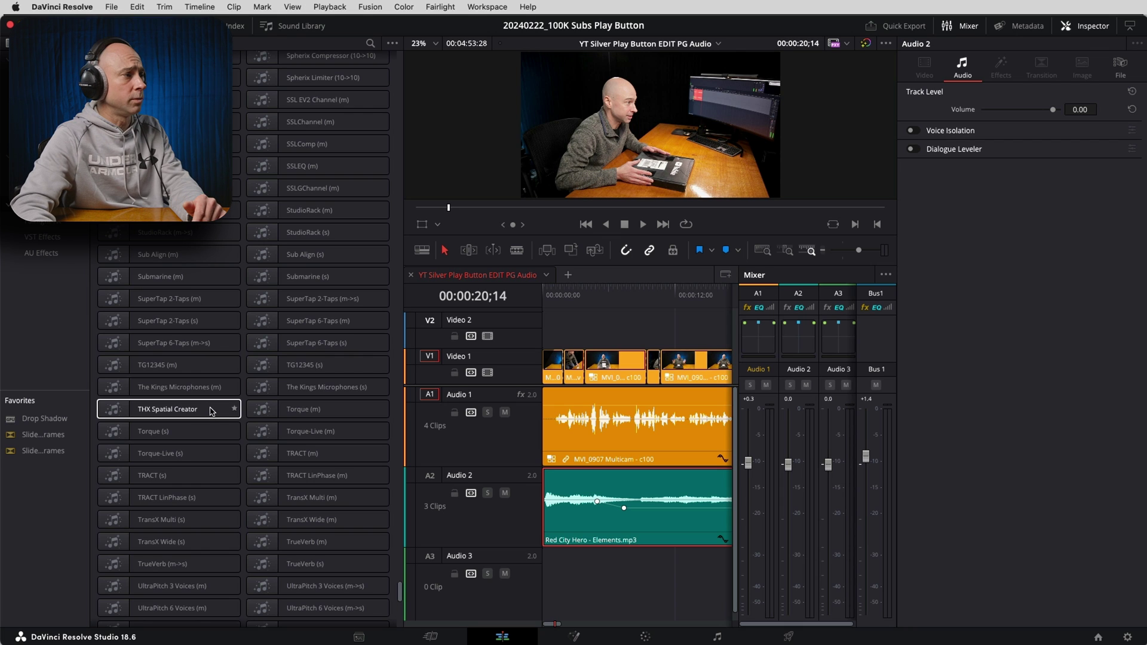
pyautogui.click(208, 413)
pyautogui.moveTo(209, 413); pyautogui.dragTo(487, 538)
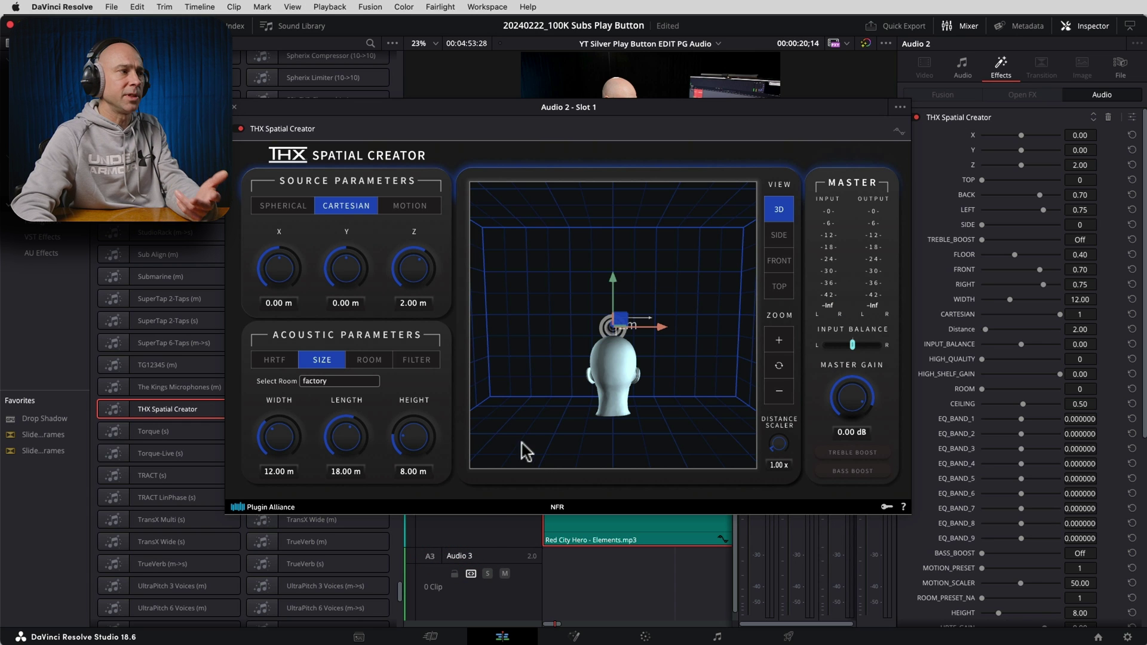
pyautogui.click(351, 381)
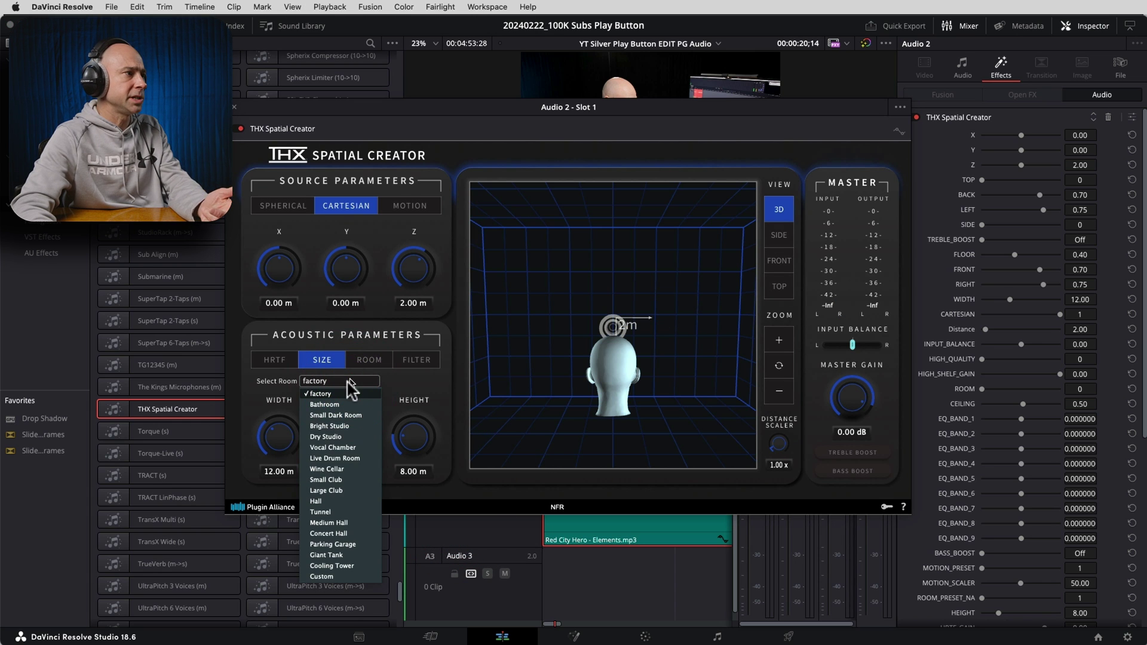
pyautogui.click(345, 531)
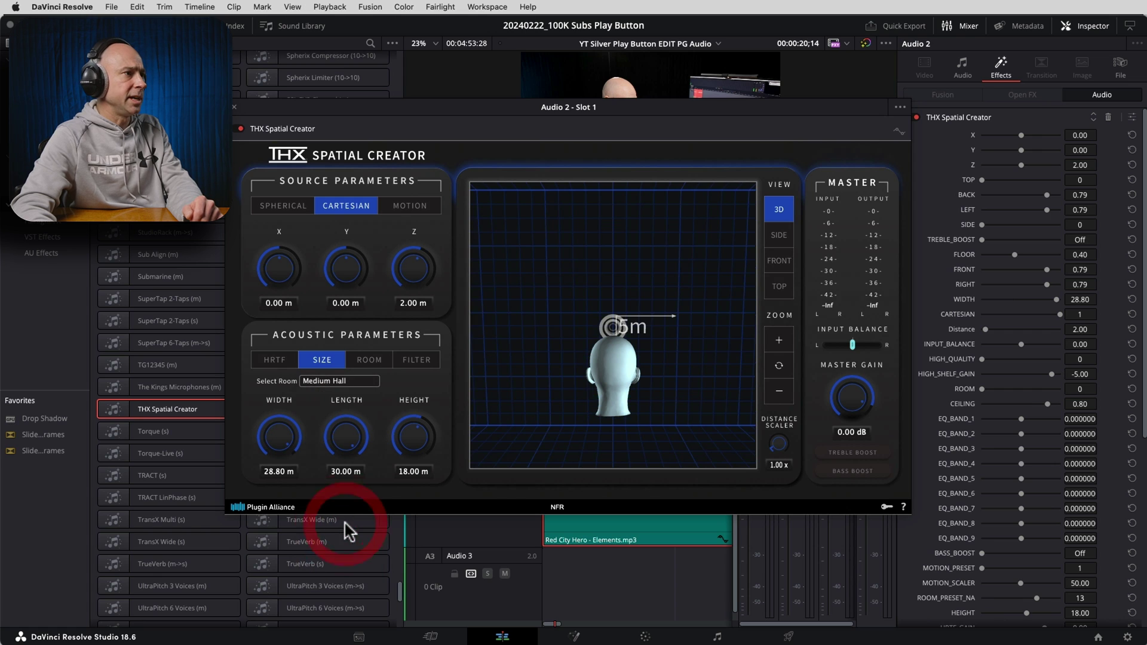
pyautogui.click(235, 107)
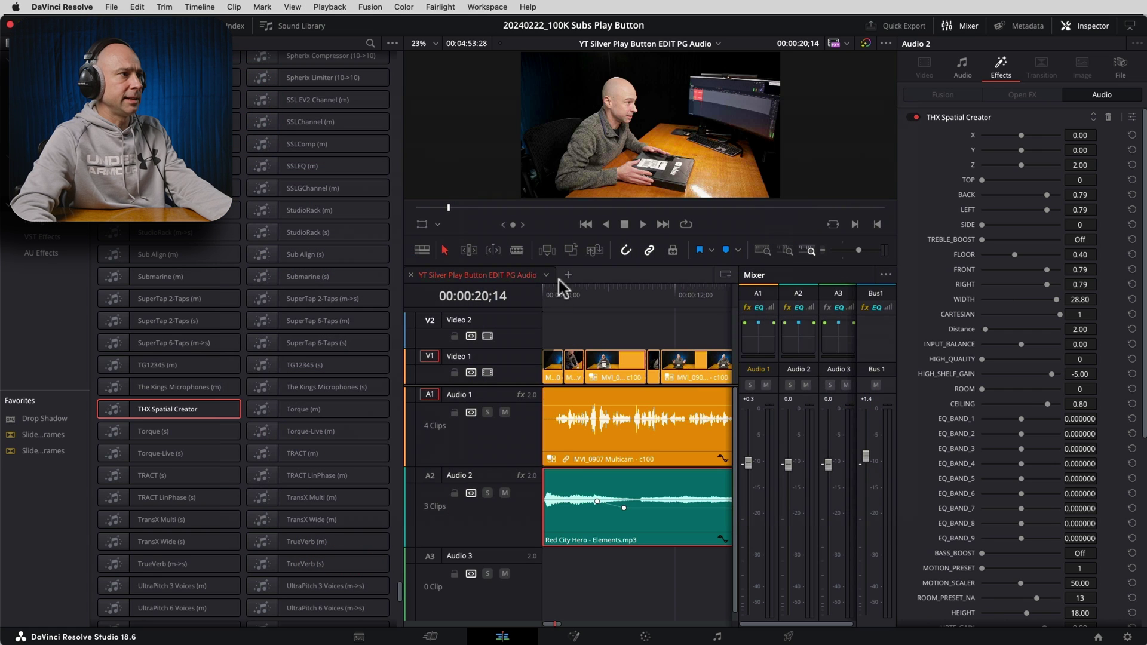
pyautogui.press('Home')
pyautogui.press('space')
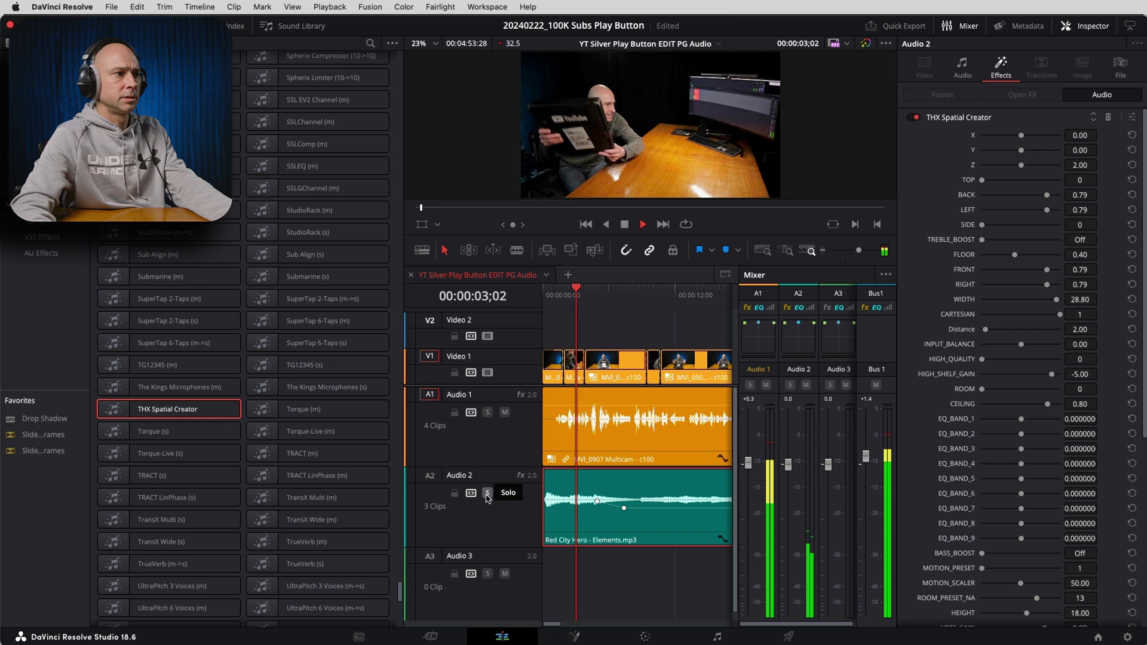
# Stop playback, review the THX Spatial Creator parameters in the Inspector, and open its control window
pyautogui.press('space')
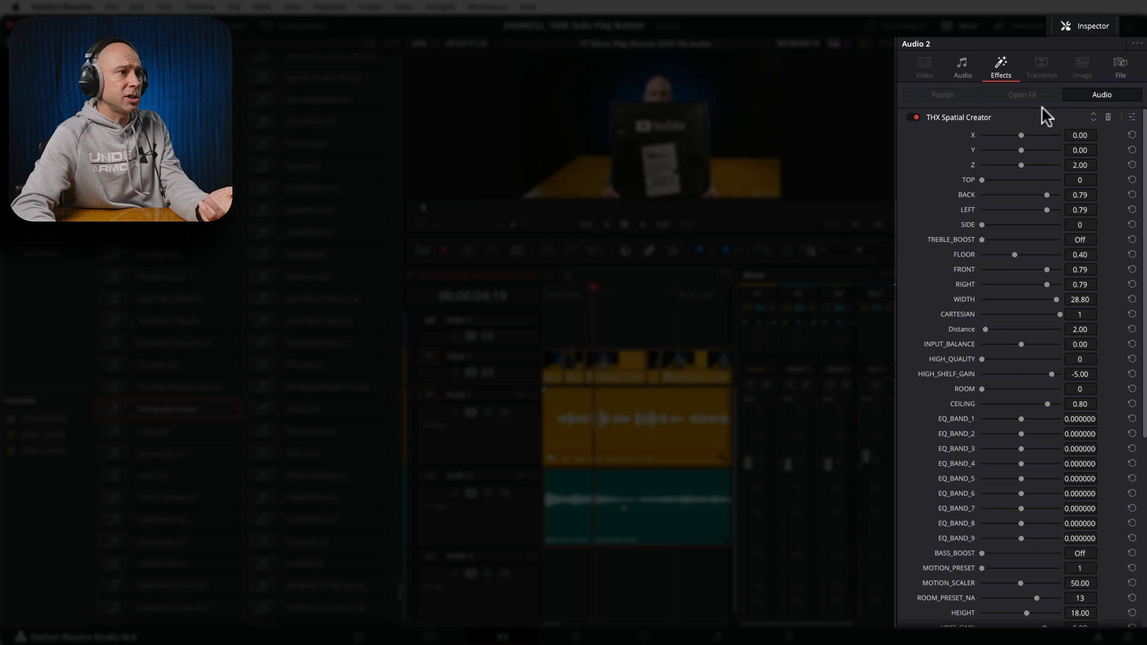
pyautogui.scroll(-10, 951, 290)
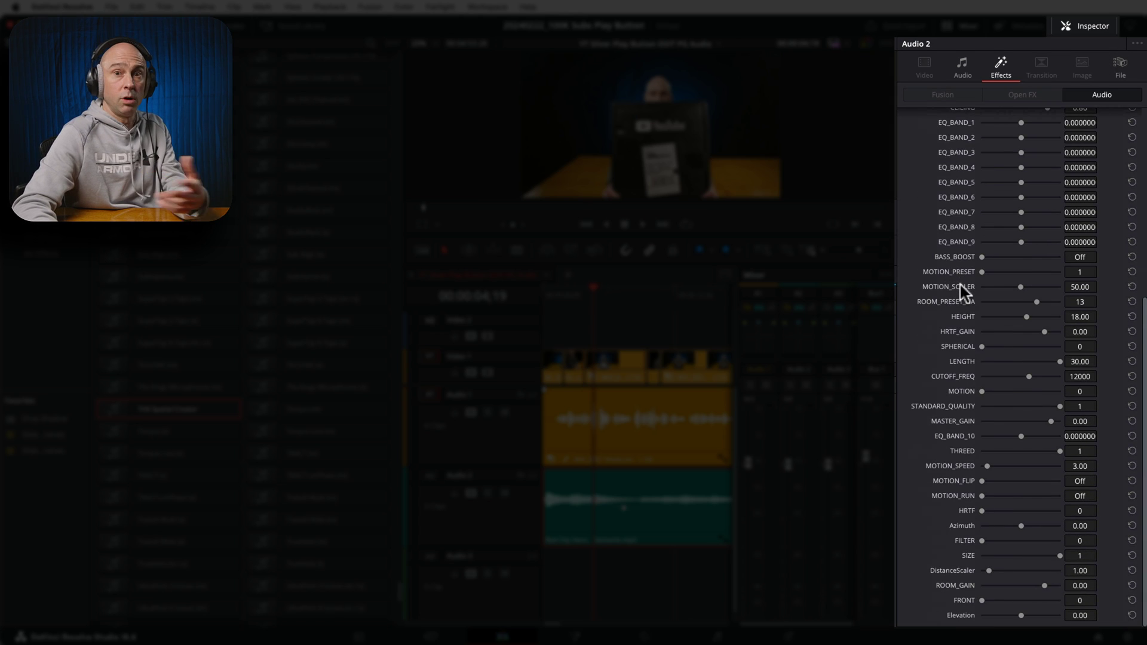
pyautogui.scroll(10, 964, 292)
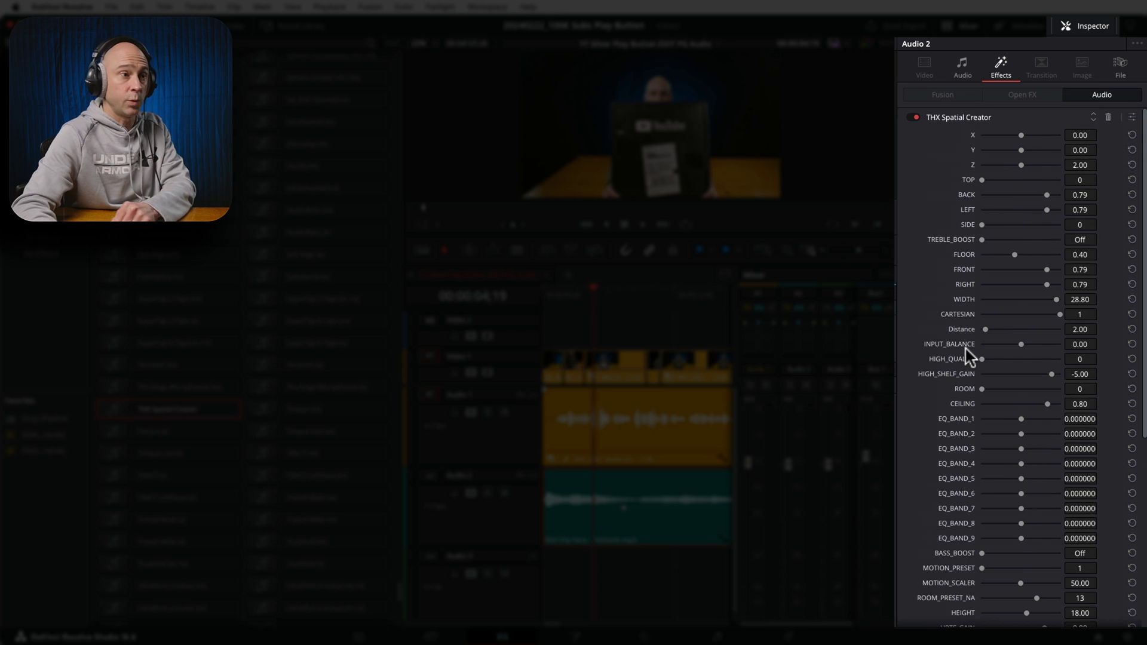
pyautogui.click(1132, 118)
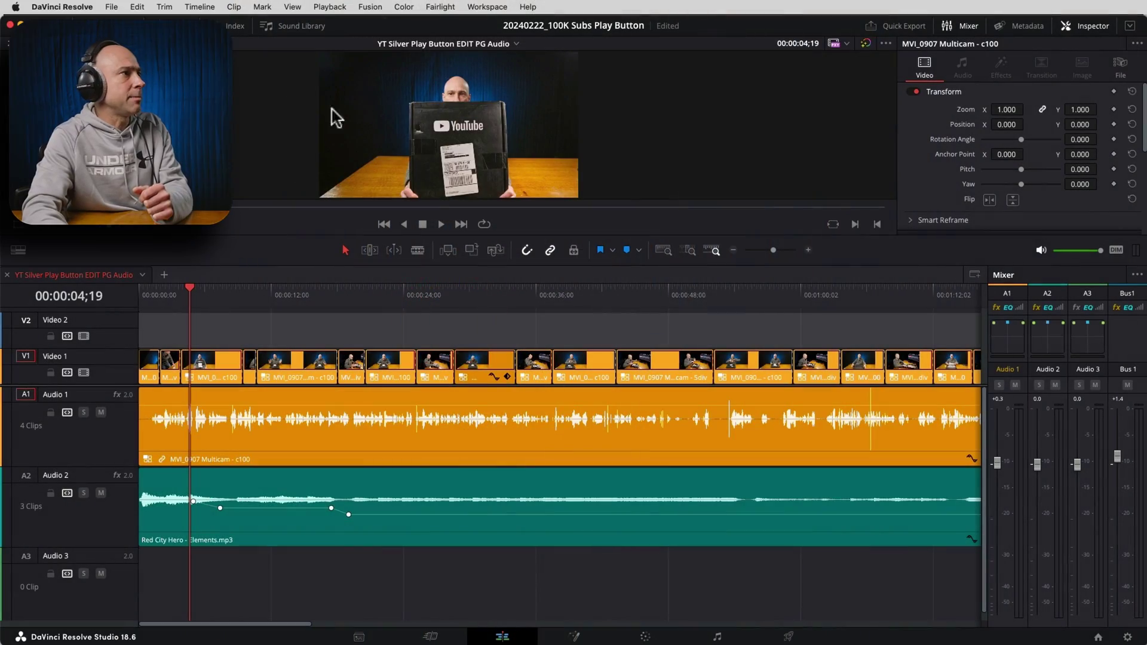
pyautogui.click(441, 7)
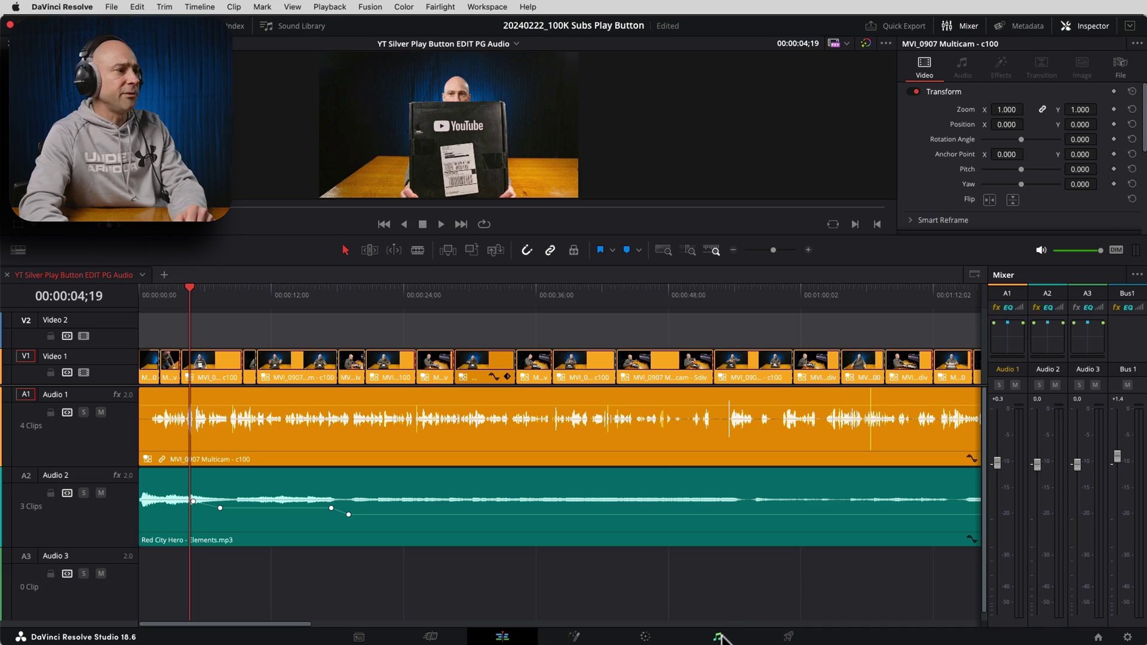
# On the Fairlight page, hide the Inspector, open WLM Plus on Bus 1, and check the YouTube LUFS target
pyautogui.click(719, 636)
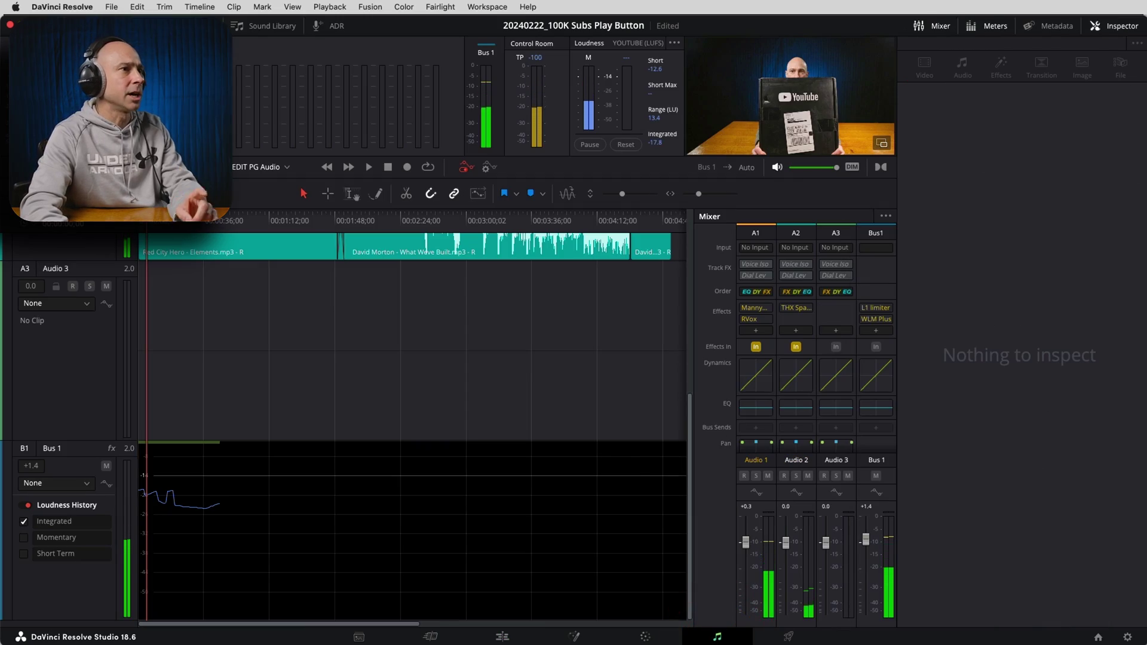
pyautogui.click(1124, 27)
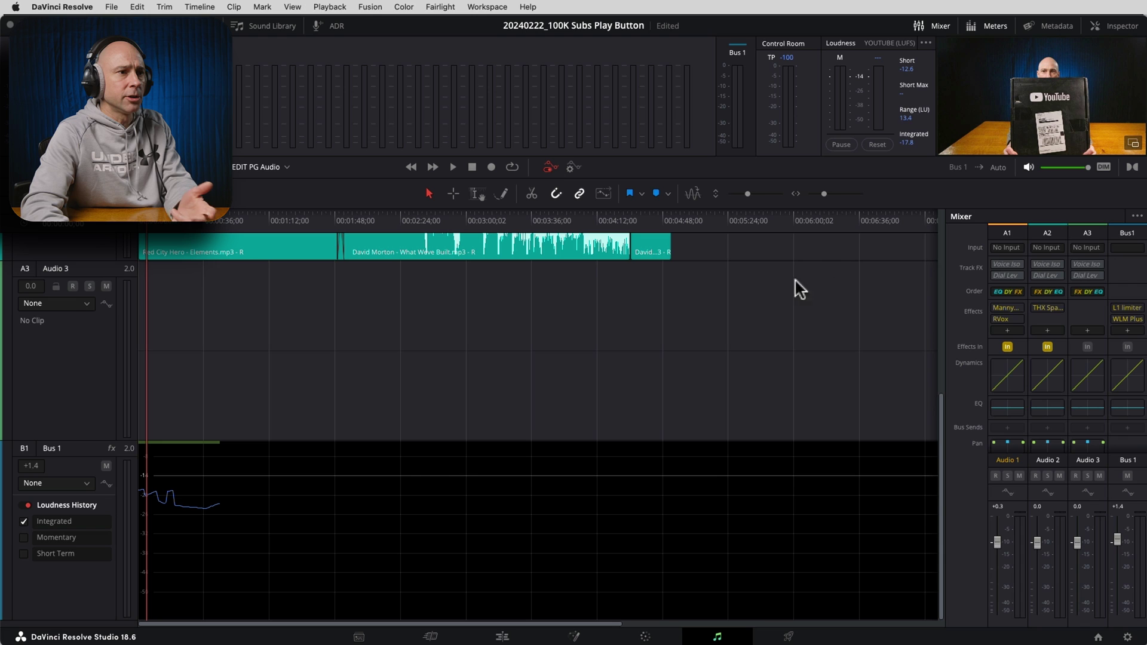
pyautogui.click(1128, 319)
pyautogui.moveTo(1001, 112); pyautogui.dragTo(819, 112)
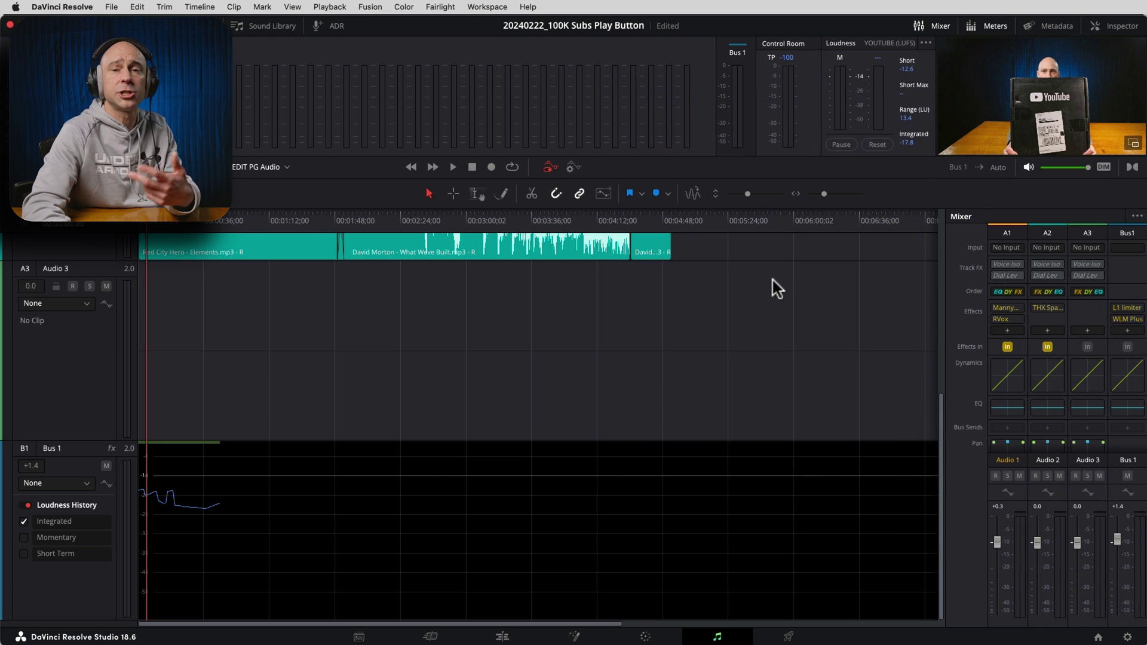
pyautogui.click(862, 43)
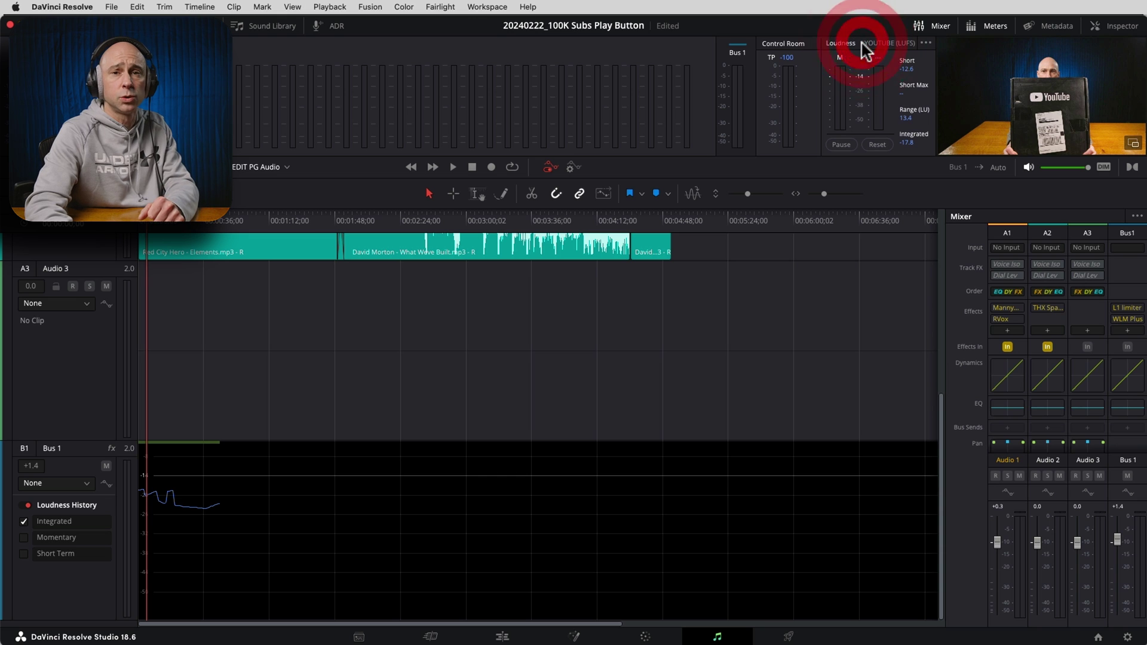